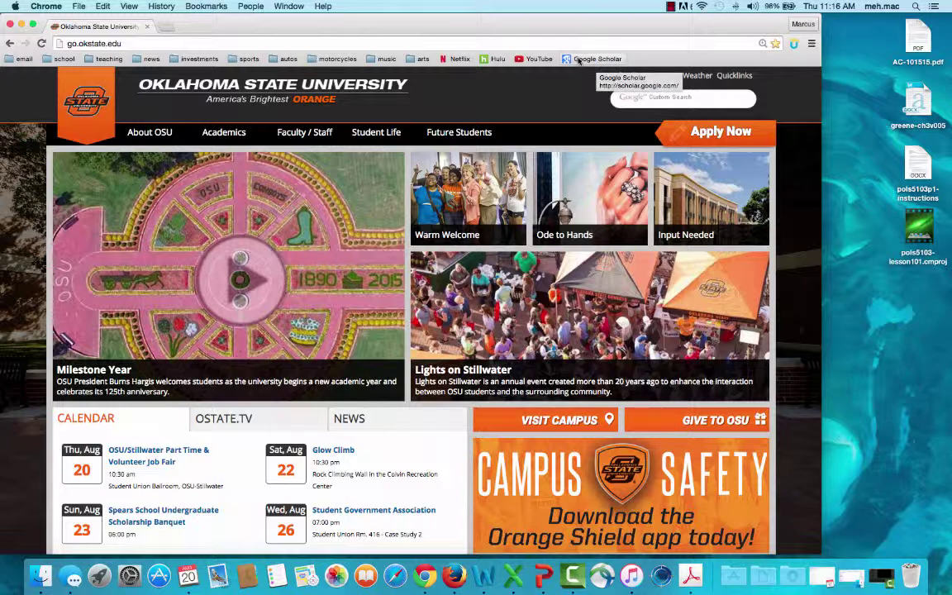
Step: Open Google Scholar and search for "retrospective voting"
click(579, 61)
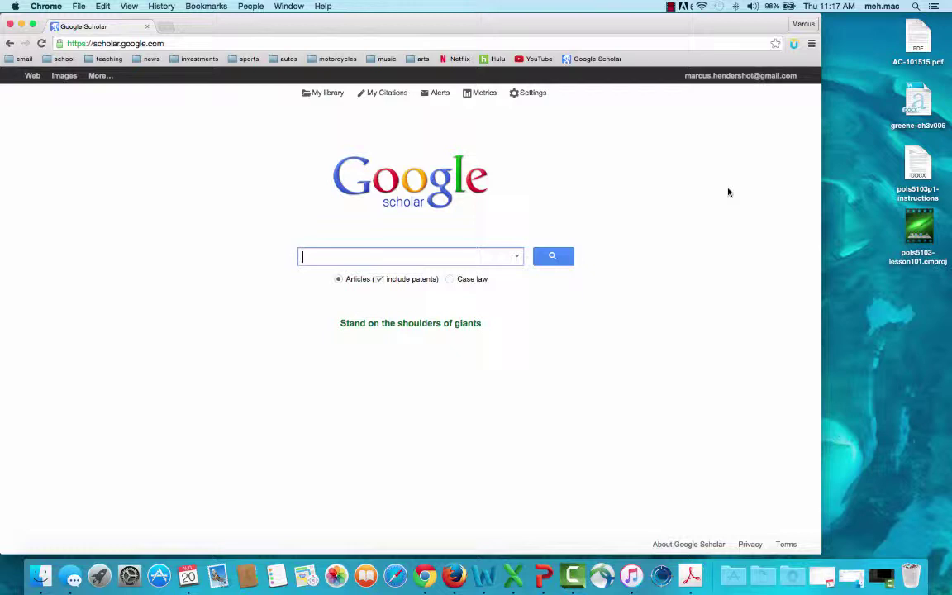
text(retrospective voting)
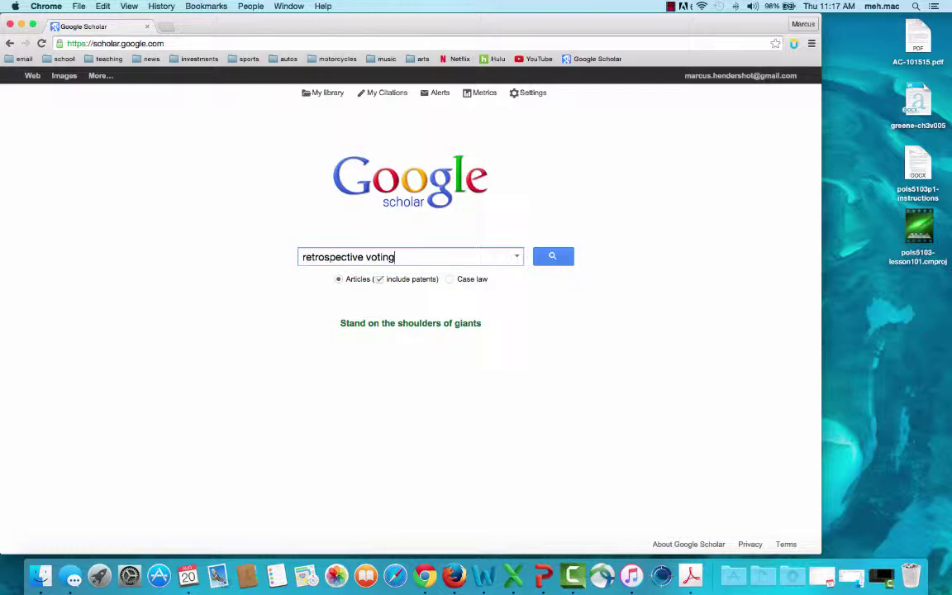
key(Return)
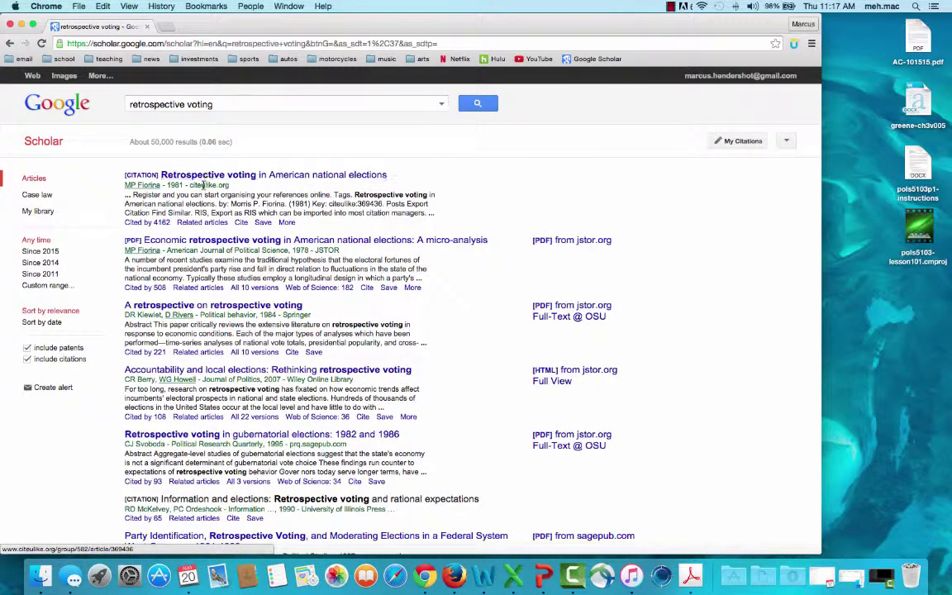
Step: Skim the first page of retrospective voting results from the first entry to the last and back
scroll(333, 207, down, 1)
scroll(333, 207, down, 5)
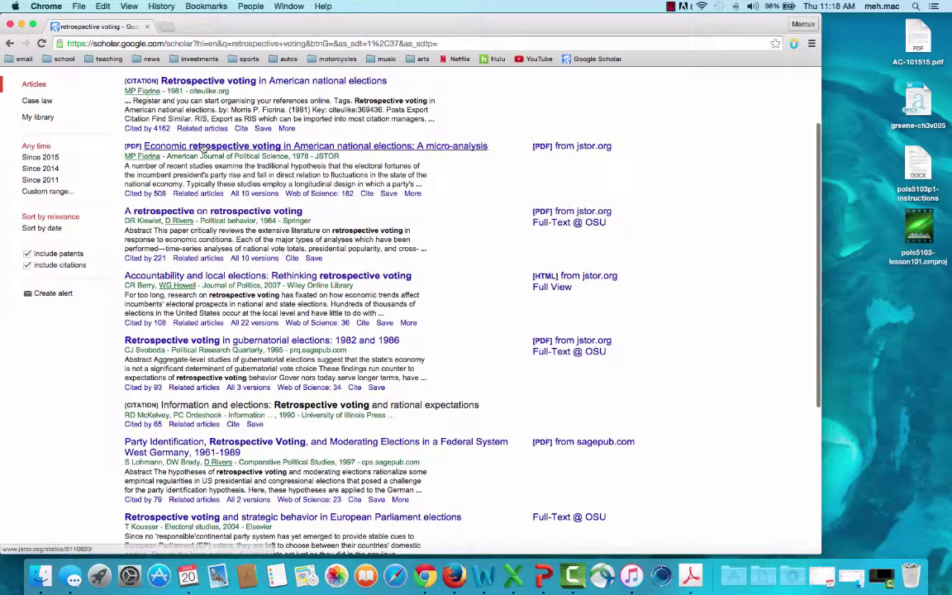
scroll(252, 153, up, 3)
scroll(277, 192, down, 10)
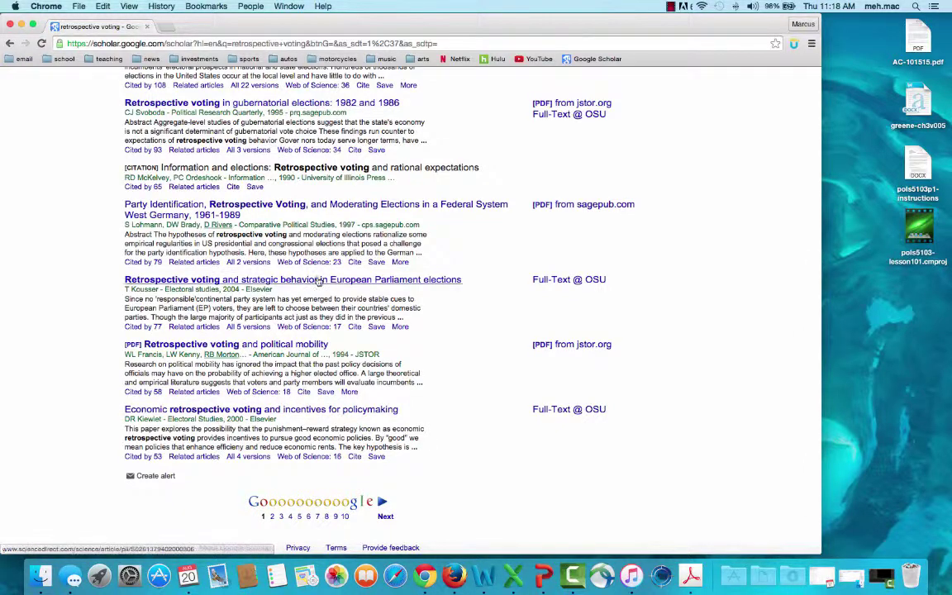
scroll(331, 277, up, 3)
scroll(331, 276, up, 5)
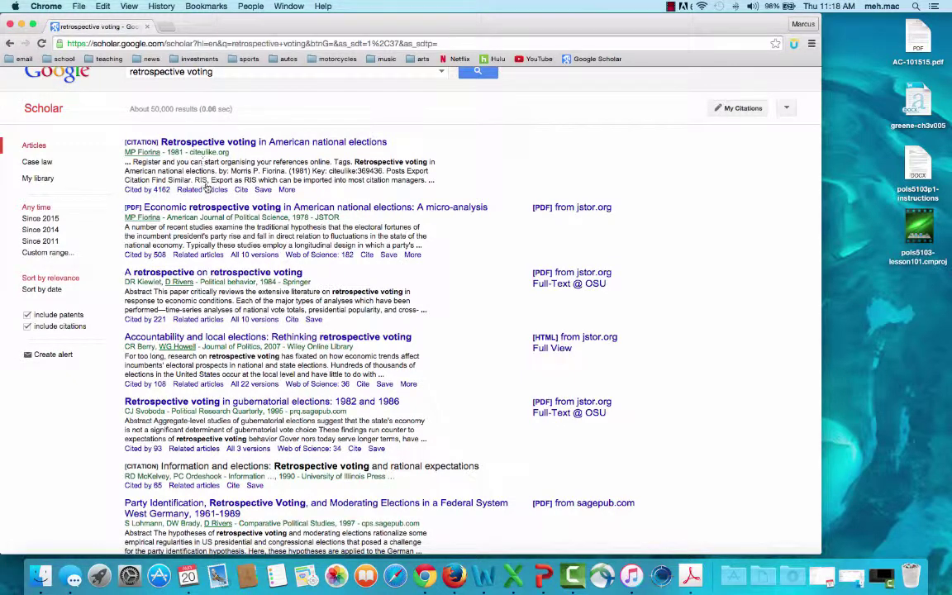
Step: Examine which journals published the listed articles, highlighting each journal name in the citation lines from American Journal of Political Science to Comparative Political Studies
drag(167, 217, 289, 217)
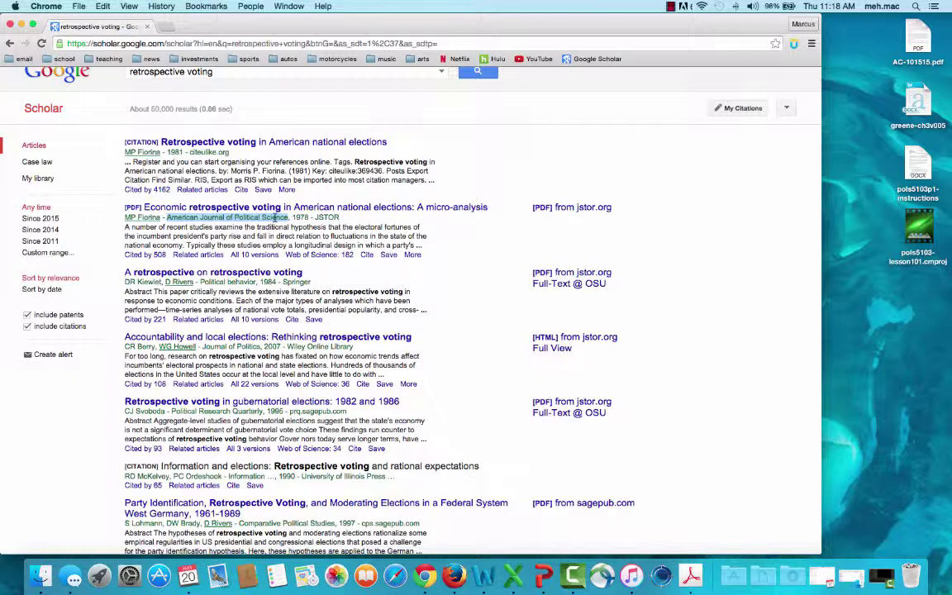
scroll(233, 197, down, 3)
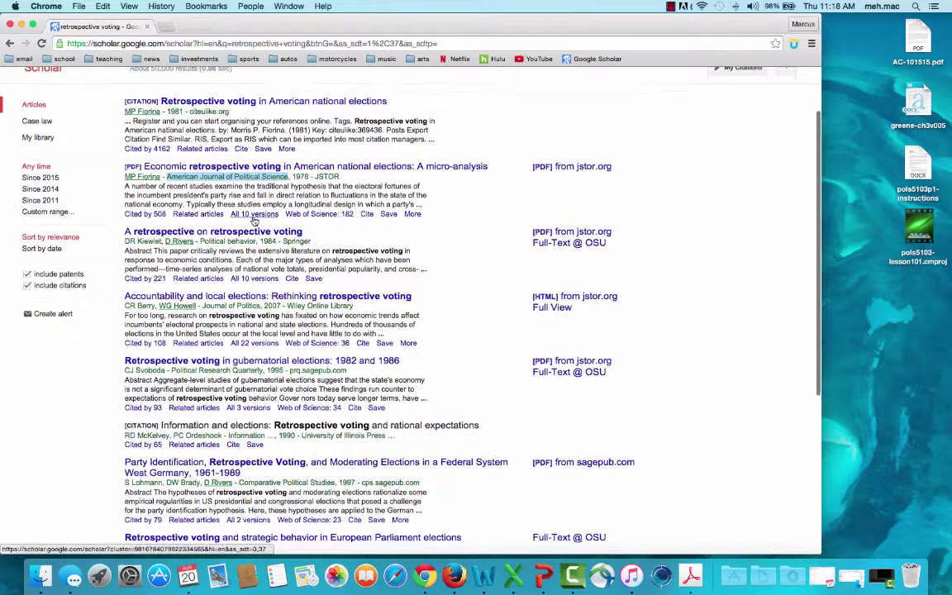
drag(200, 214, 256, 214)
scroll(255, 214, up, 1)
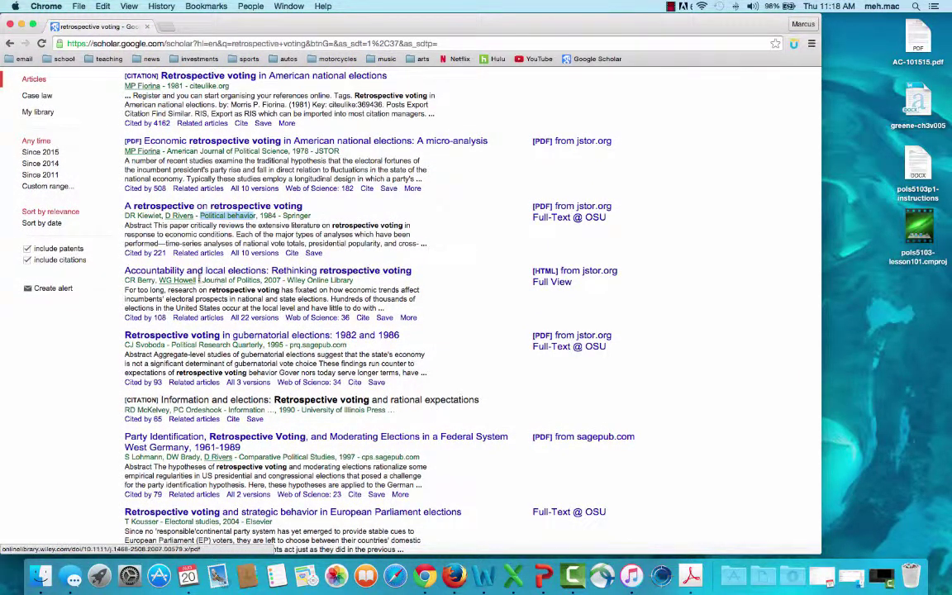
drag(202, 280, 261, 280)
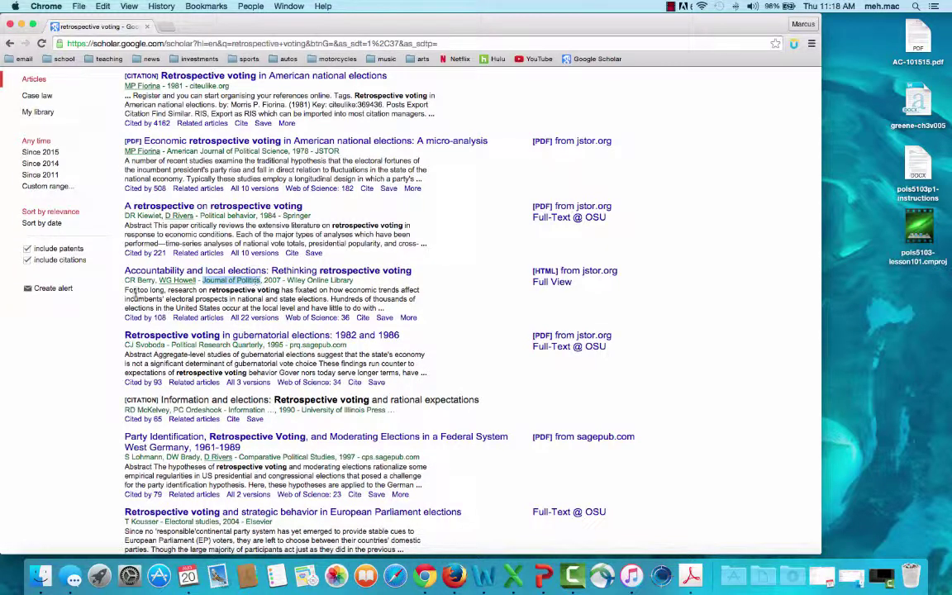
scroll(189, 281, down, 3)
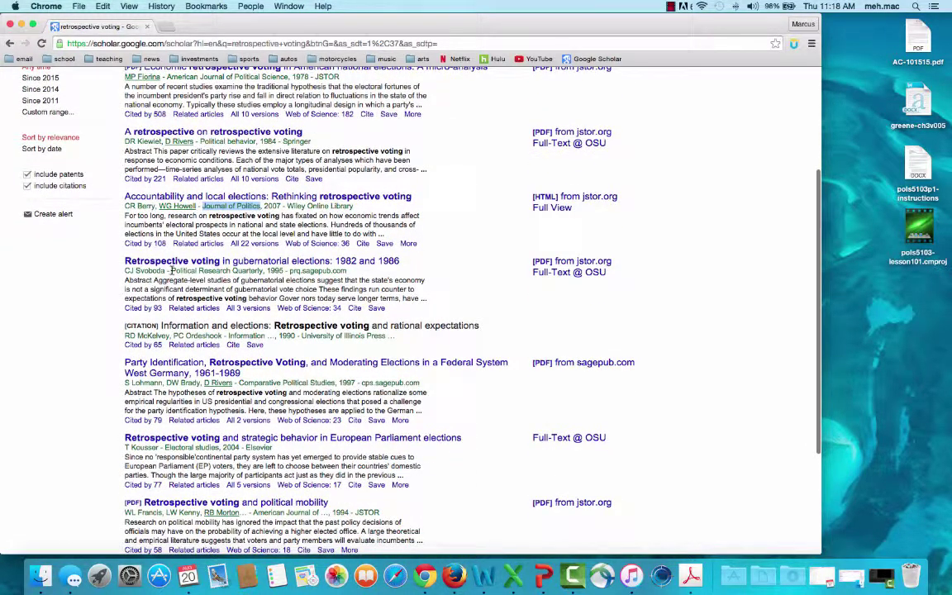
drag(171, 271, 263, 272)
scroll(207, 321, down, 3)
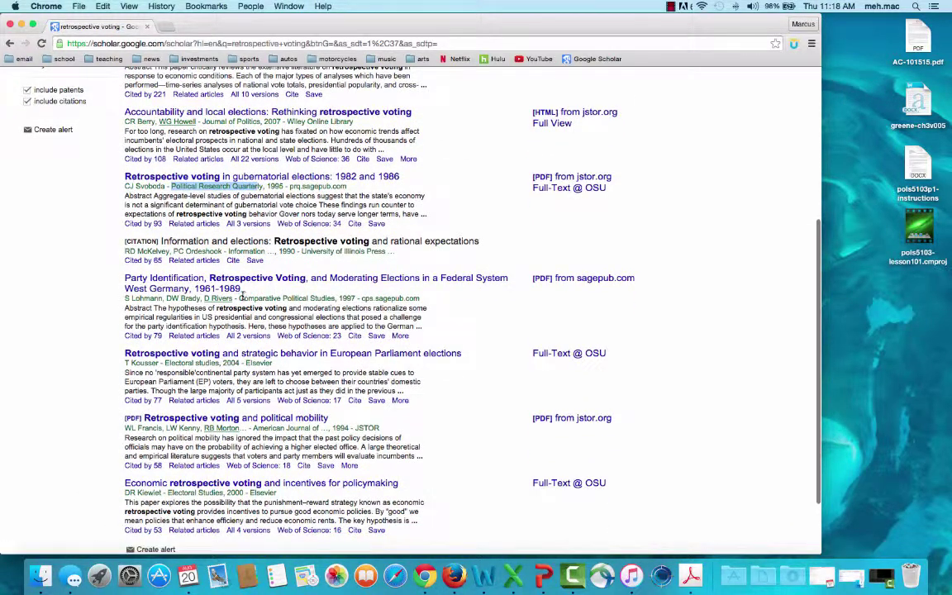
drag(239, 299, 336, 300)
scroll(220, 274, up, 10)
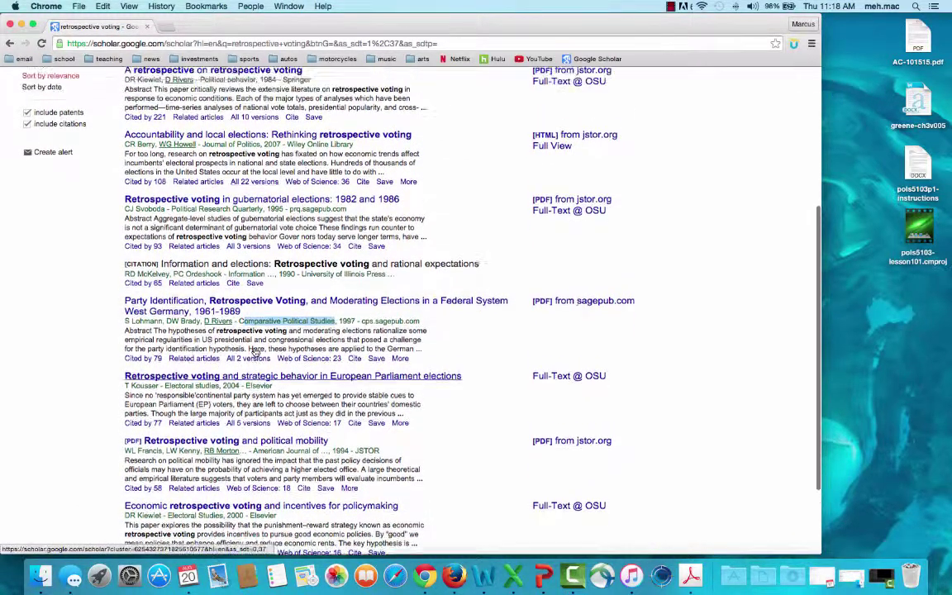
Step: Preview the first result's CiteULike entry and the second result's JSTOR article on economic retrospective voting, returning to the results list
click(217, 175)
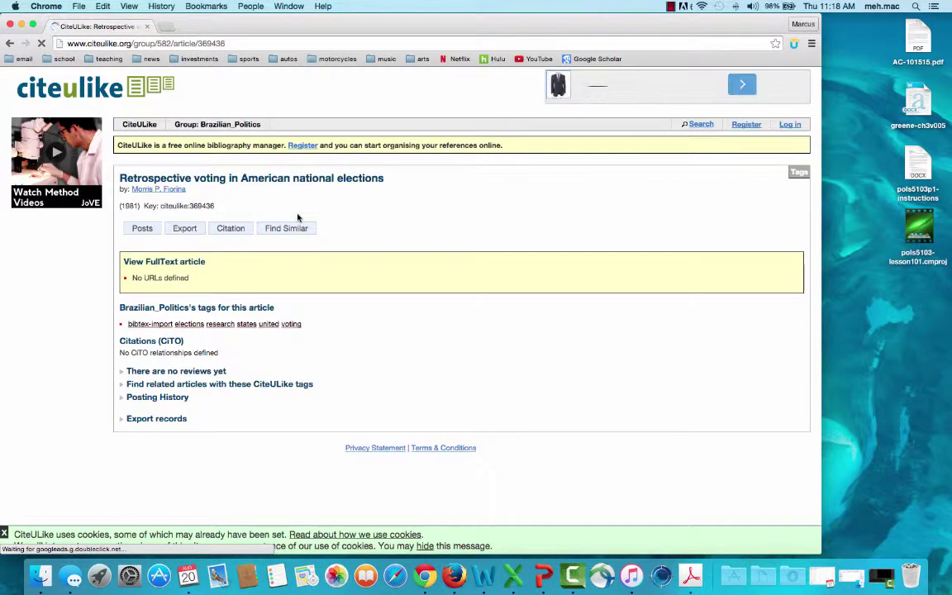
click(10, 43)
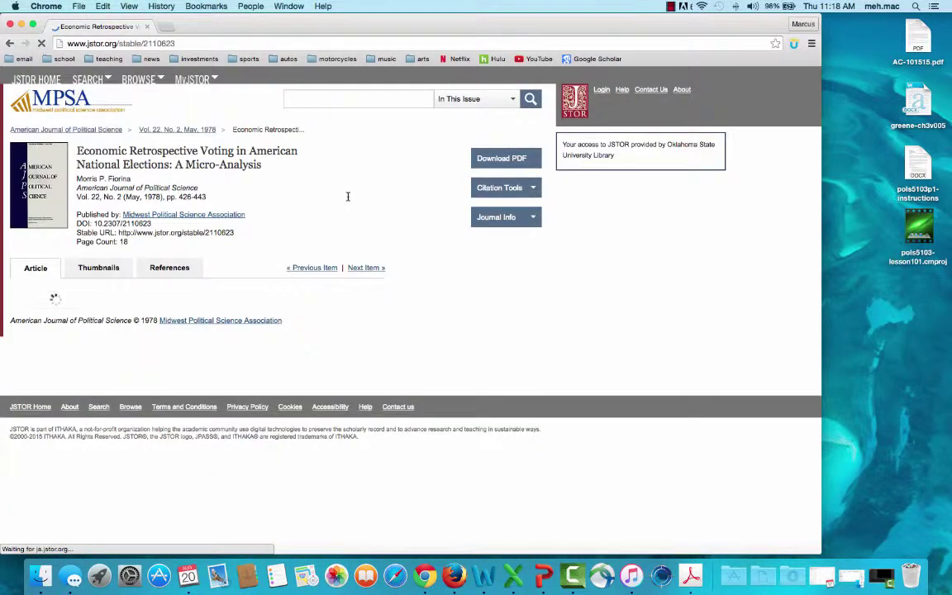
scroll(206, 273, down, 5)
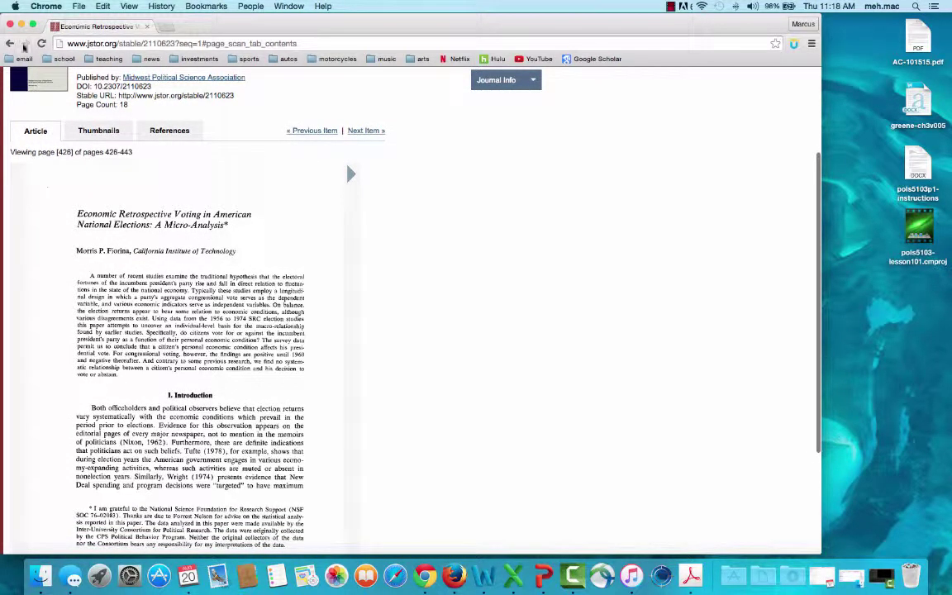
key(BackSpace)
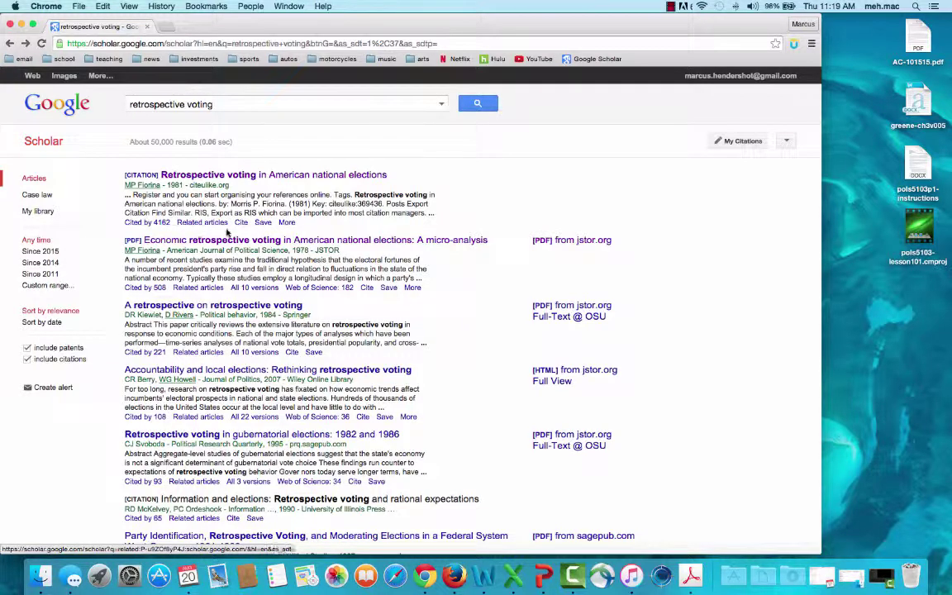
Step: Review the related articles for "Economic retrospective voting in American national elections: A micro-analysis" and return to the original search results
scroll(206, 221, down, 1)
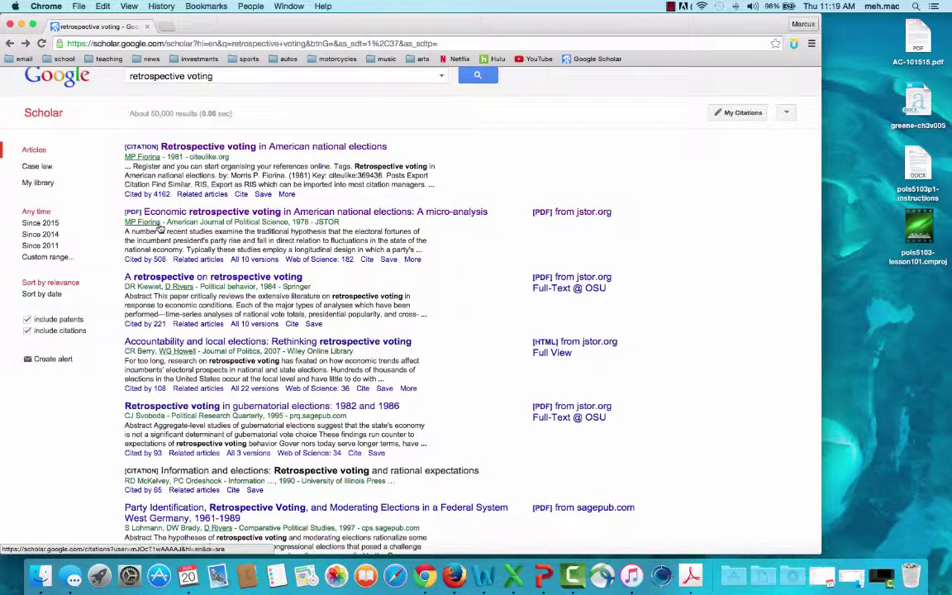
scroll(158, 228, up, 1)
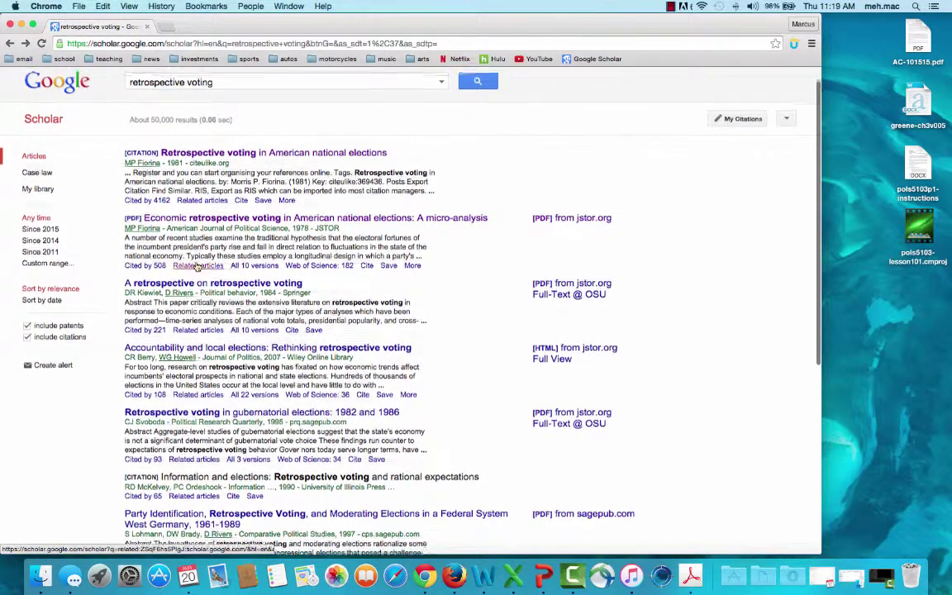
click(197, 268)
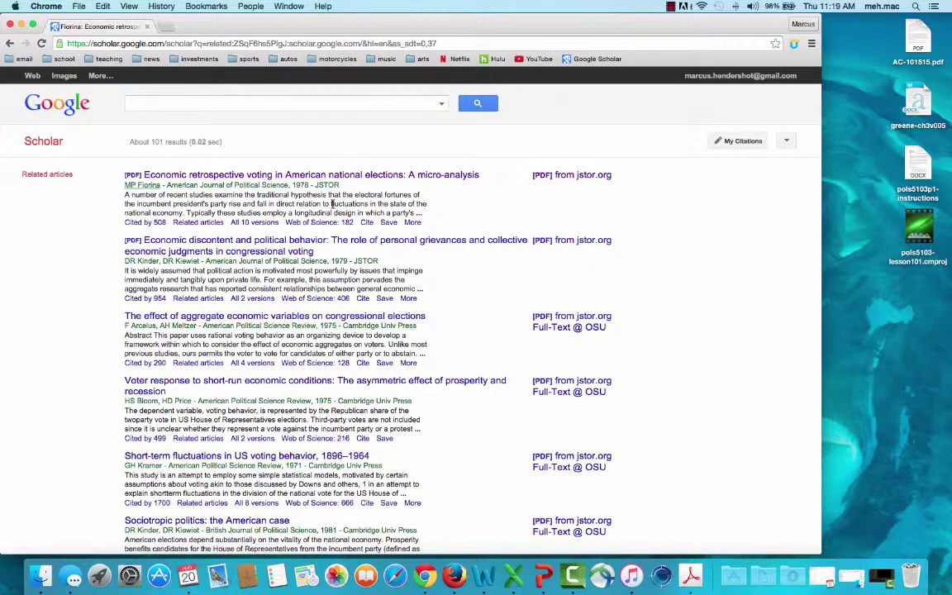
scroll(256, 207, down, 6)
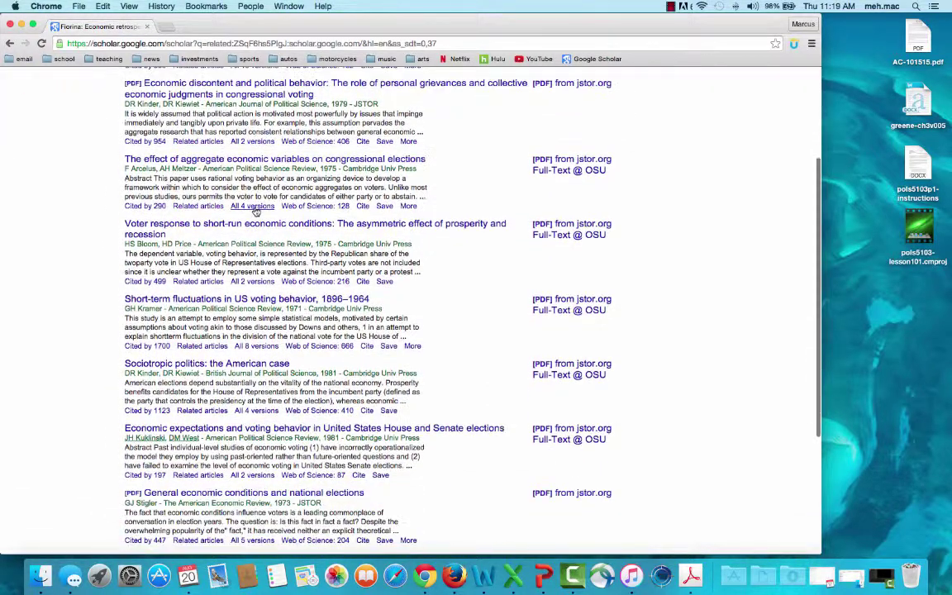
scroll(256, 207, down, 1)
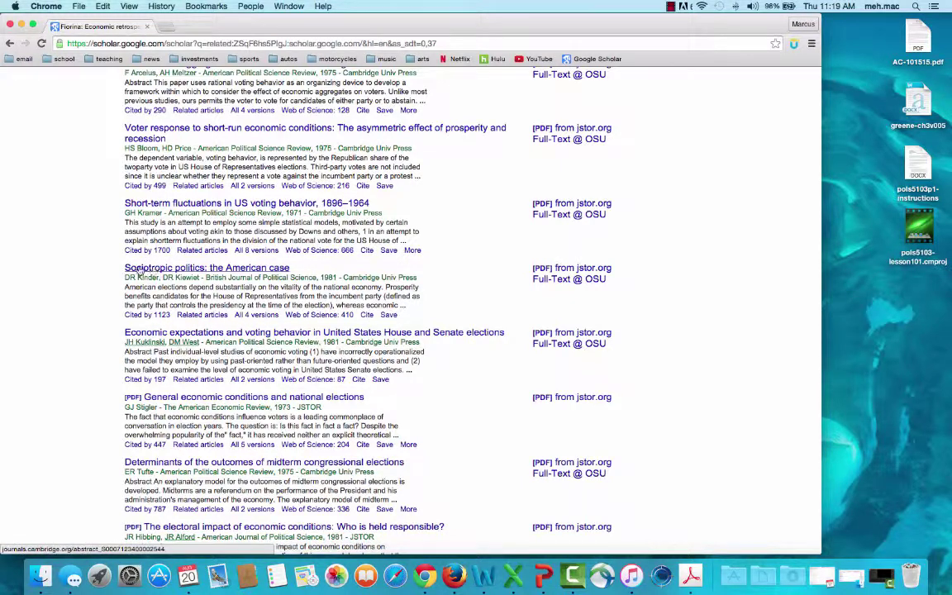
scroll(153, 277, down, 3)
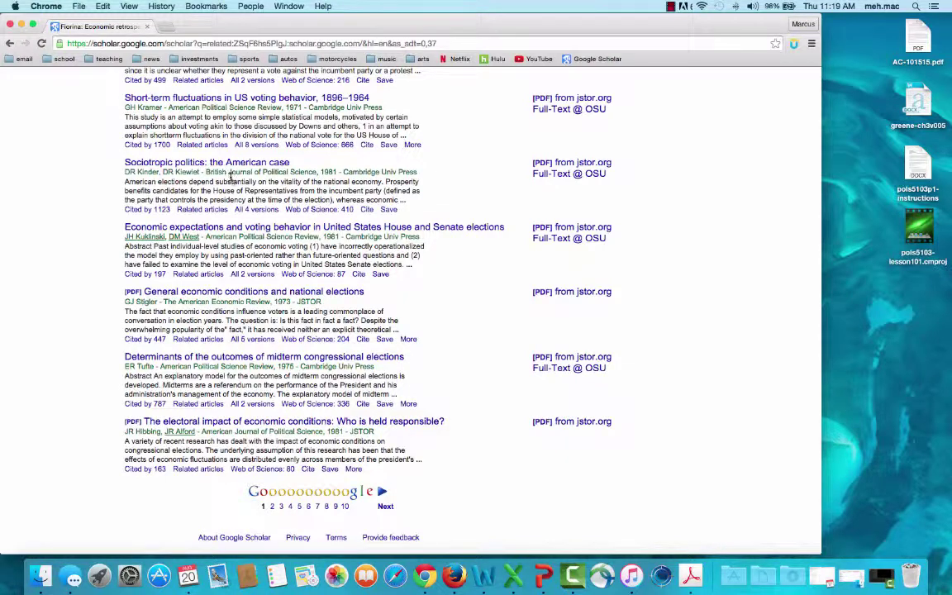
click(9, 43)
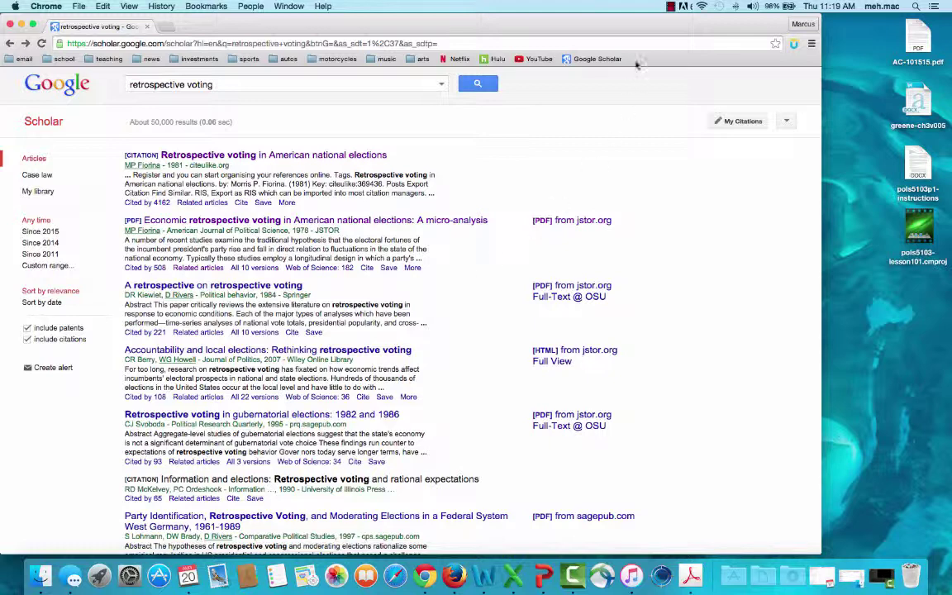
click(671, 7)
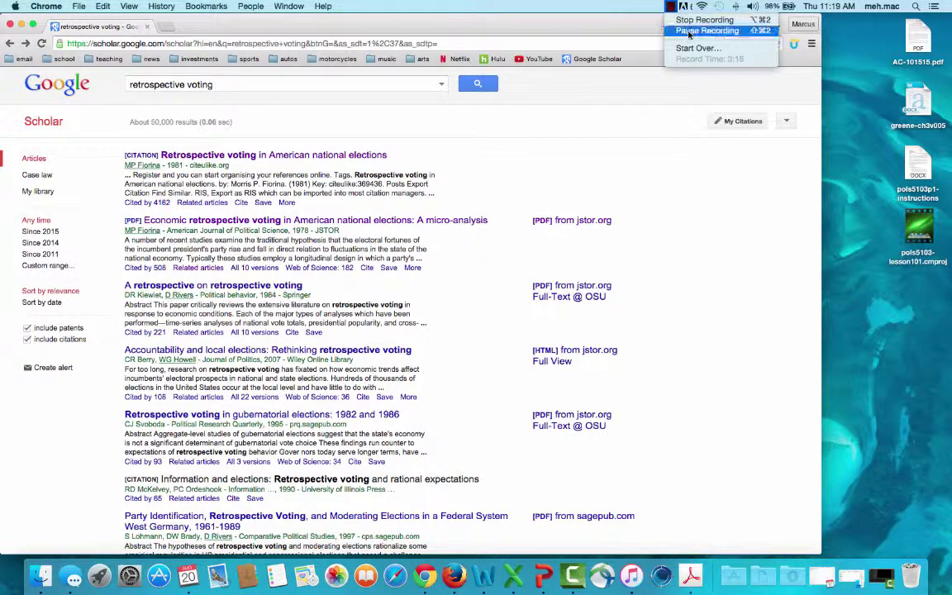
click(683, 31)
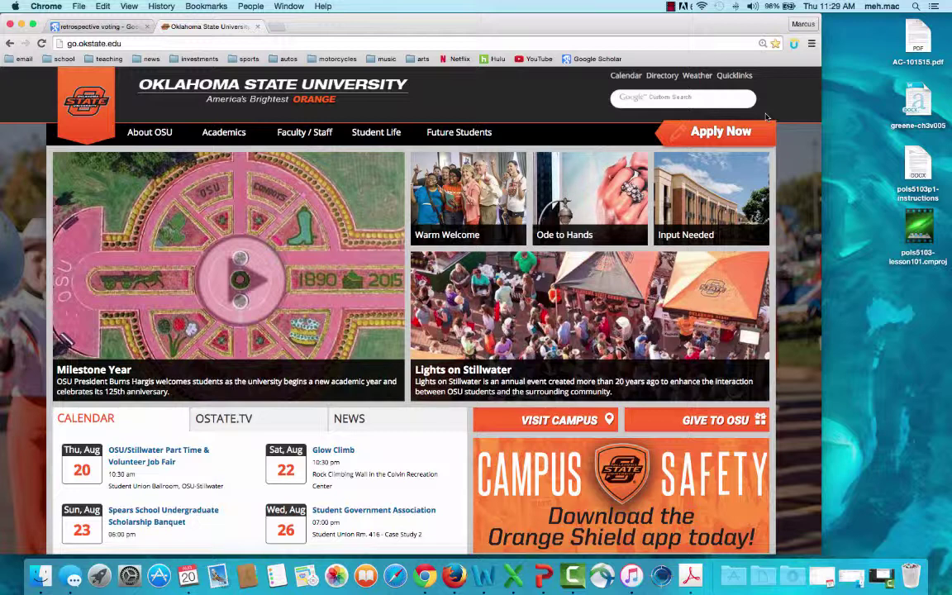
Step: Search the Oklahoma State University site for "library" and open the University Library Home result
click(628, 98)
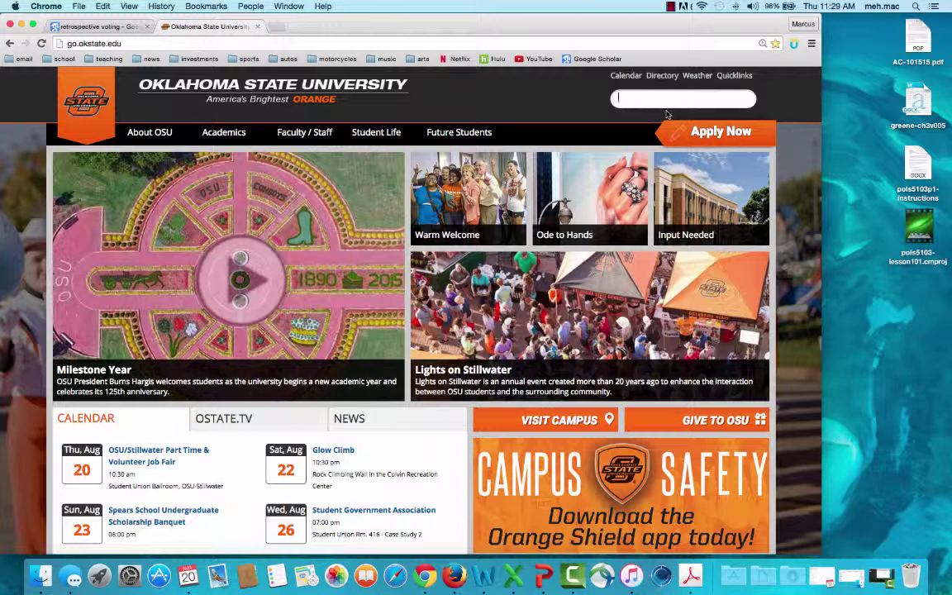
text(libra)
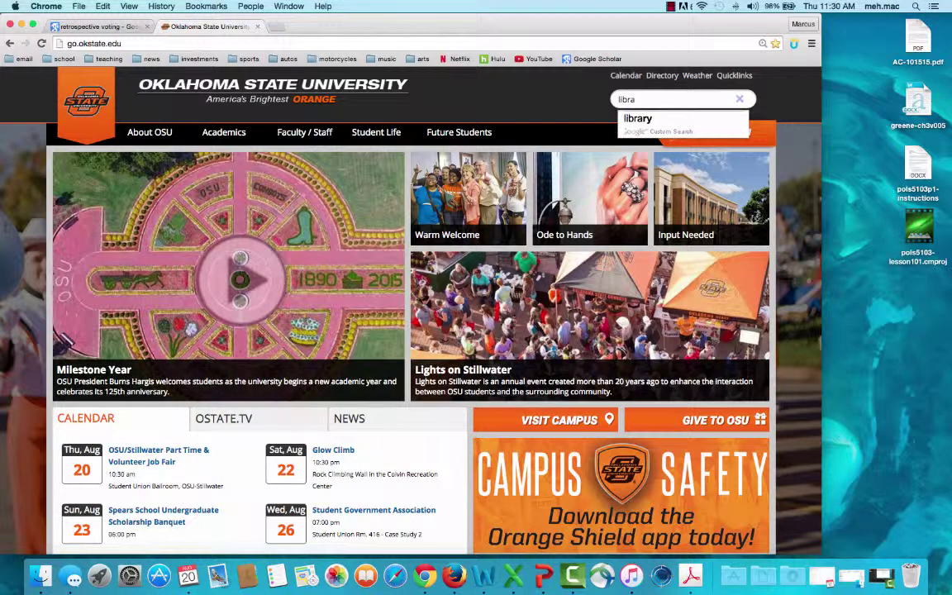
text(ry)
key(Return)
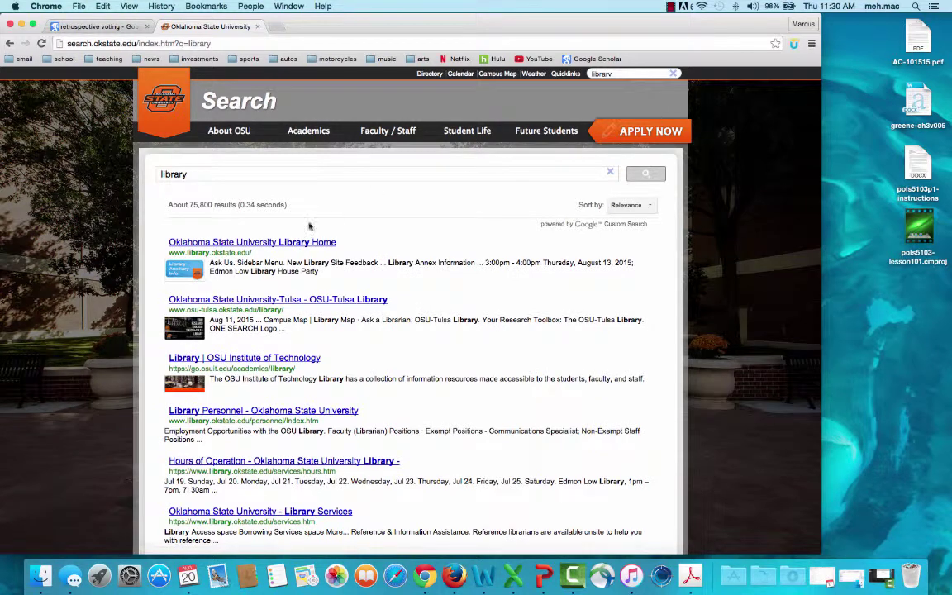
click(228, 244)
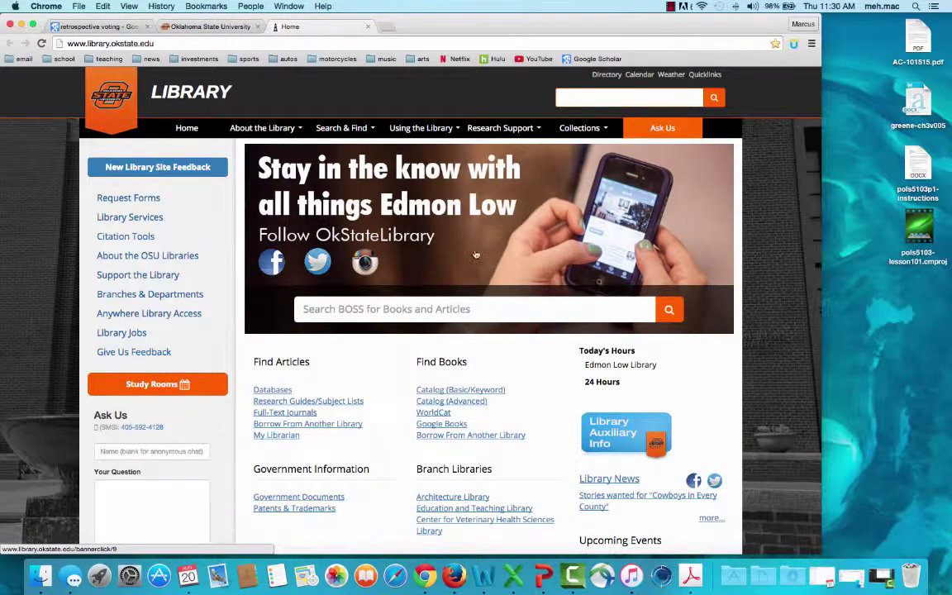
Step: Open JSTOR from the J section of the library's article databases and bring up its Advanced Search form
scroll(476, 255, down, 2)
click(436, 263)
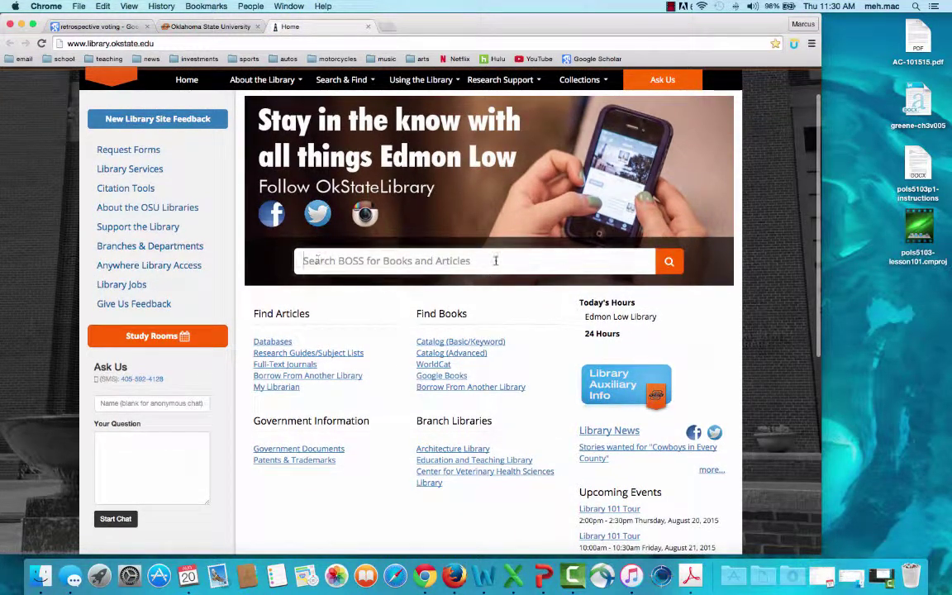
click(275, 342)
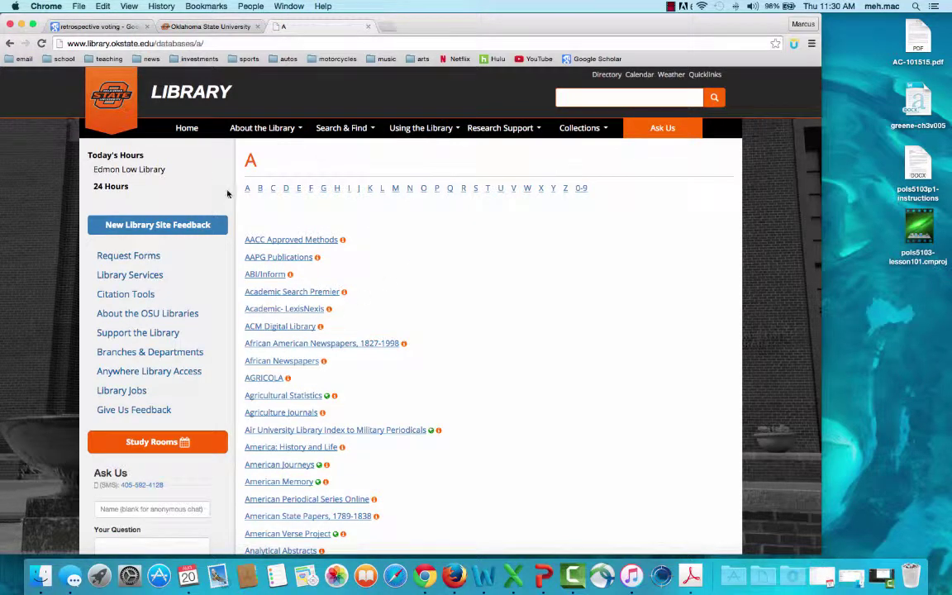
click(361, 192)
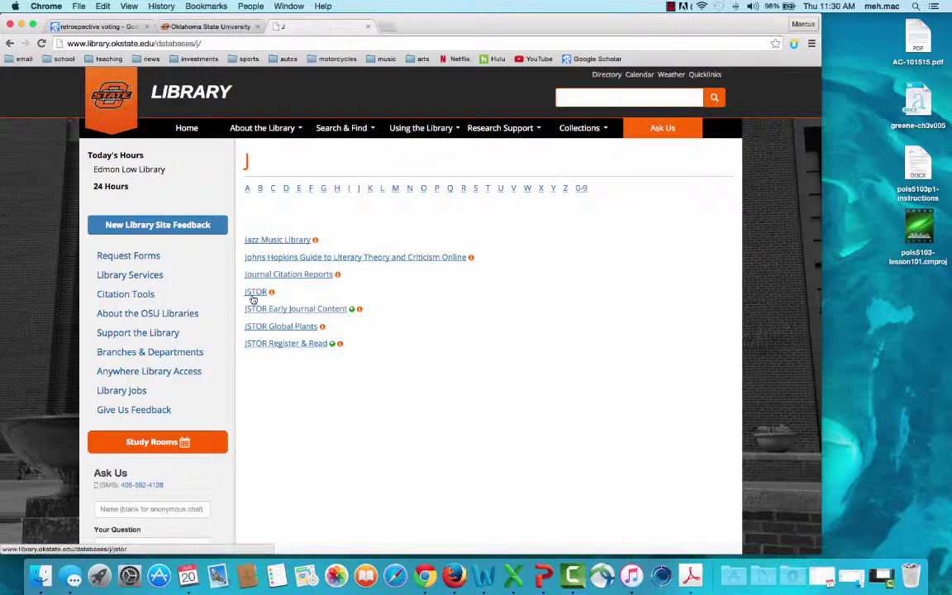
click(253, 296)
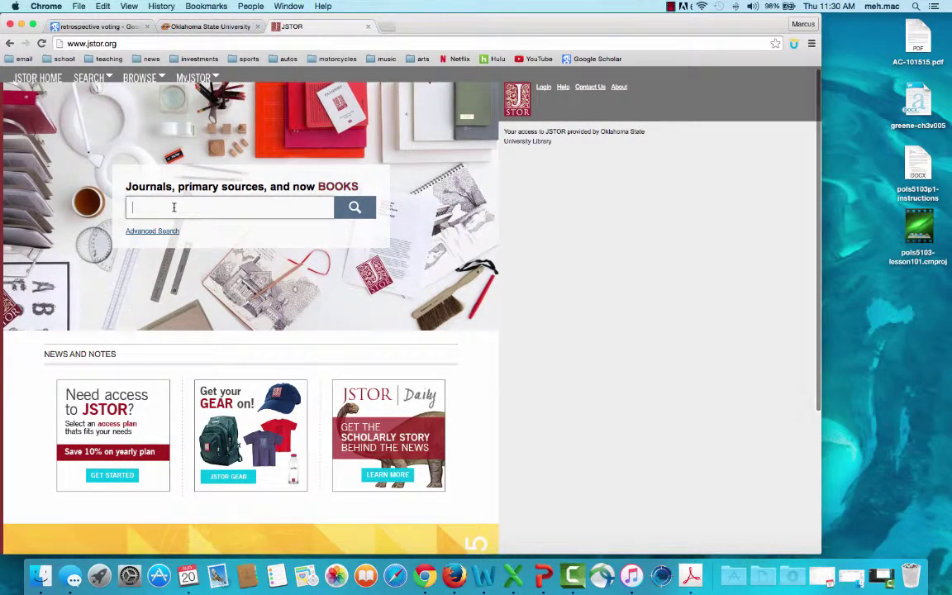
click(154, 231)
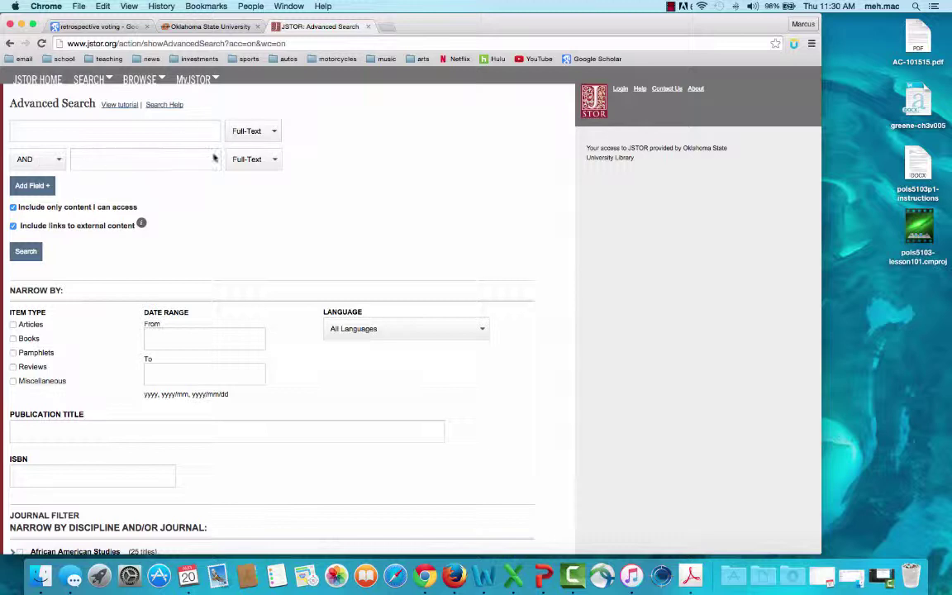
Step: Examine the Advanced Search form's field options, item types, date and language limits, and the list of discipline filters
click(249, 131)
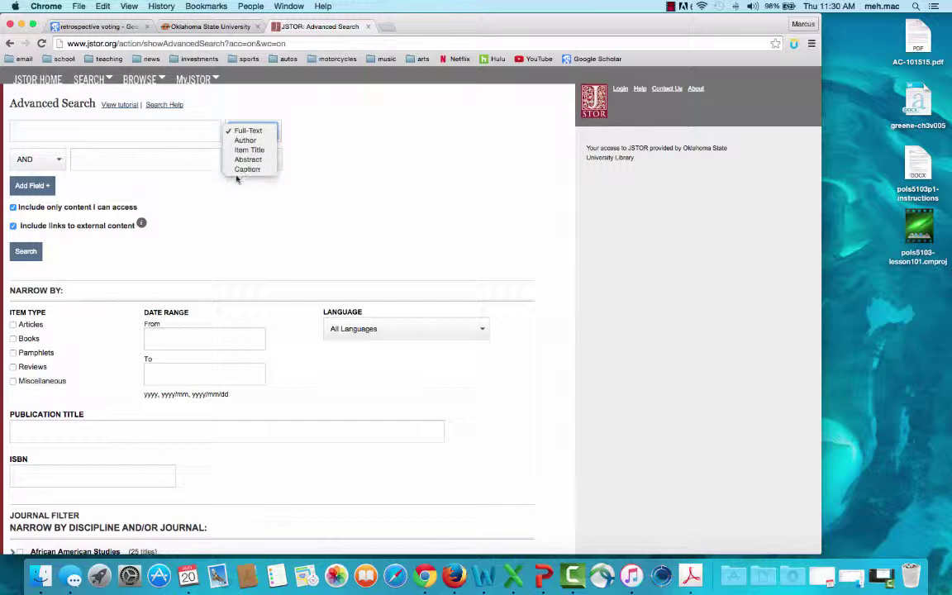
click(184, 179)
scroll(163, 197, down, 2)
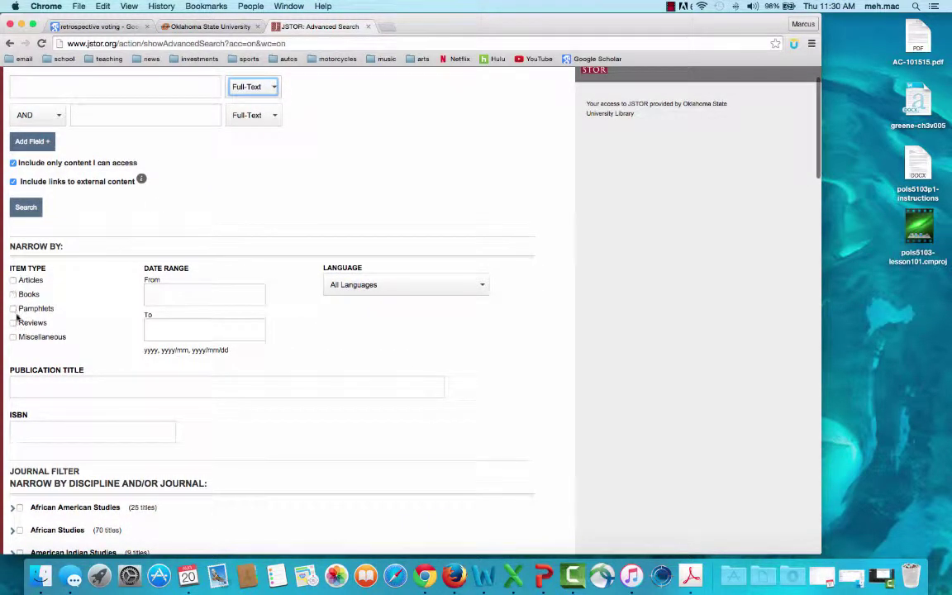
scroll(103, 243, down, 2)
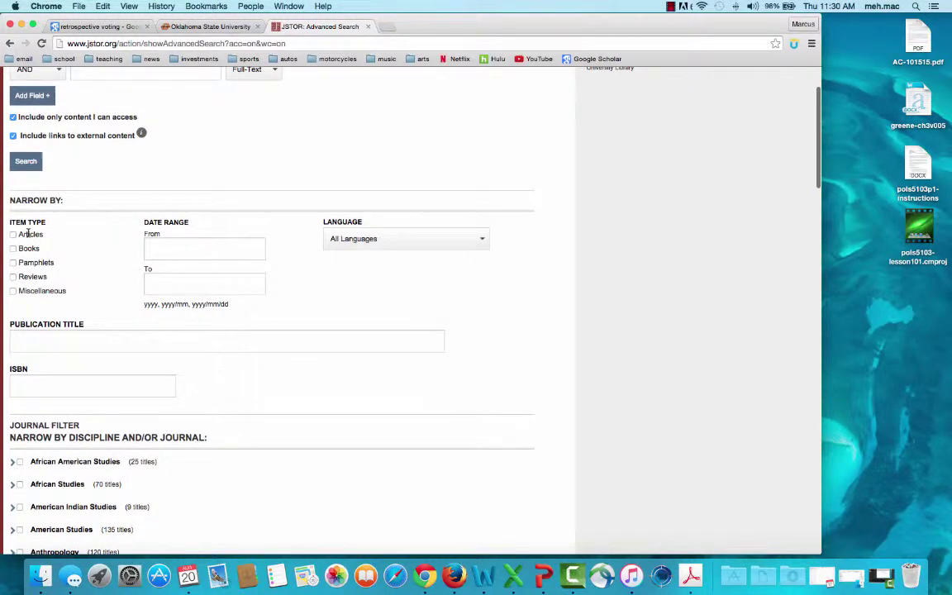
scroll(67, 223, down, 6)
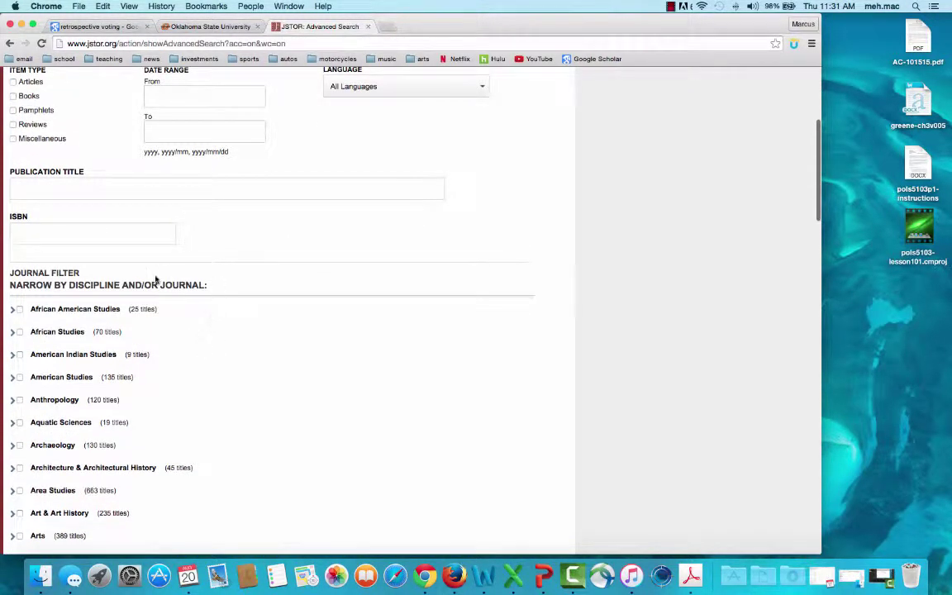
scroll(155, 279, down, 2)
scroll(156, 278, down, 1)
scroll(157, 278, down, 20)
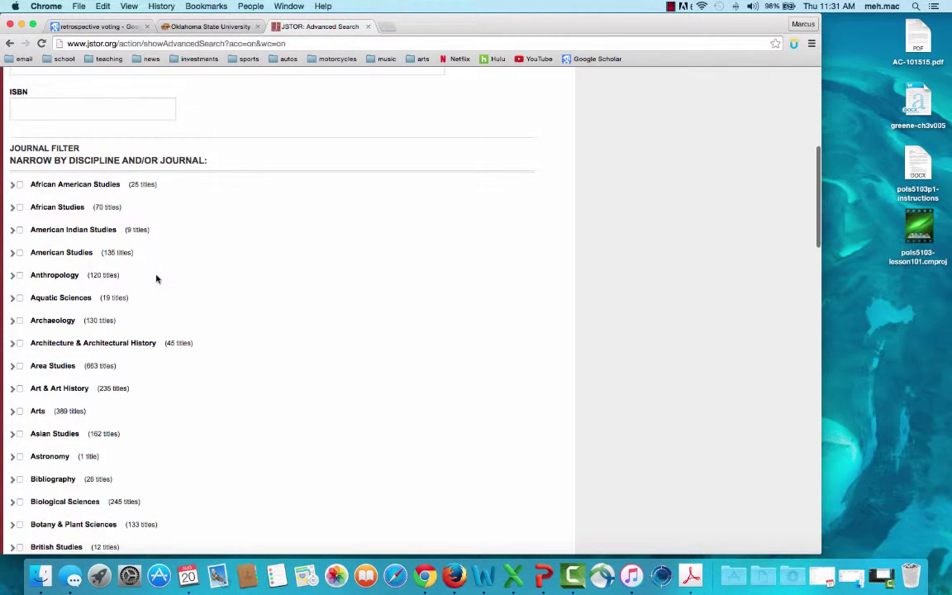
scroll(157, 278, down, 20)
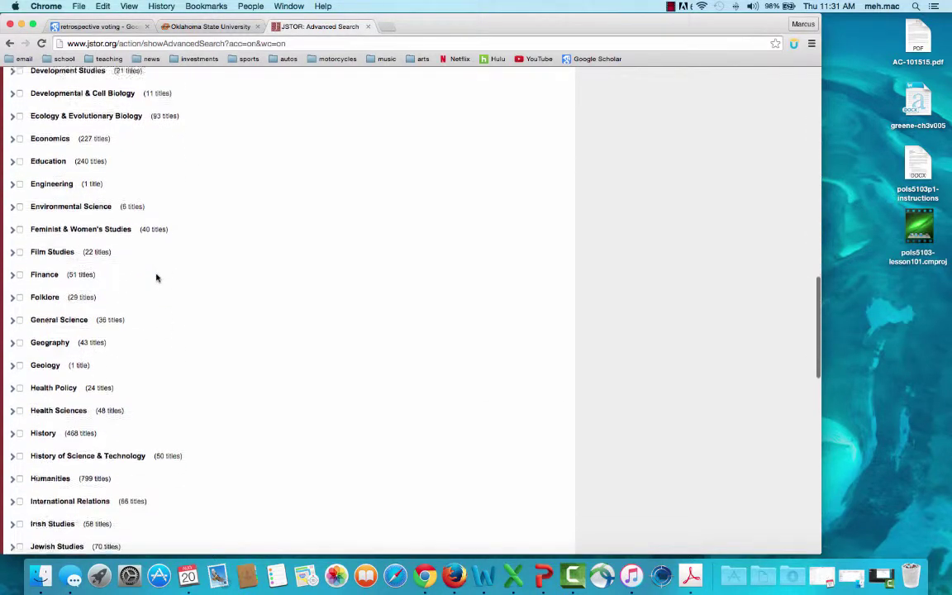
scroll(157, 279, down, 9)
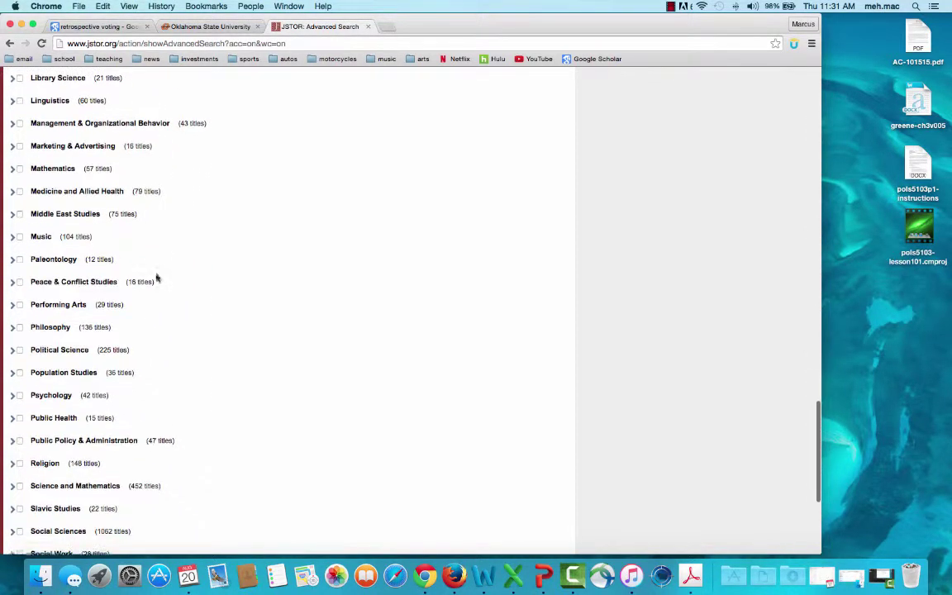
scroll(158, 278, up, 20)
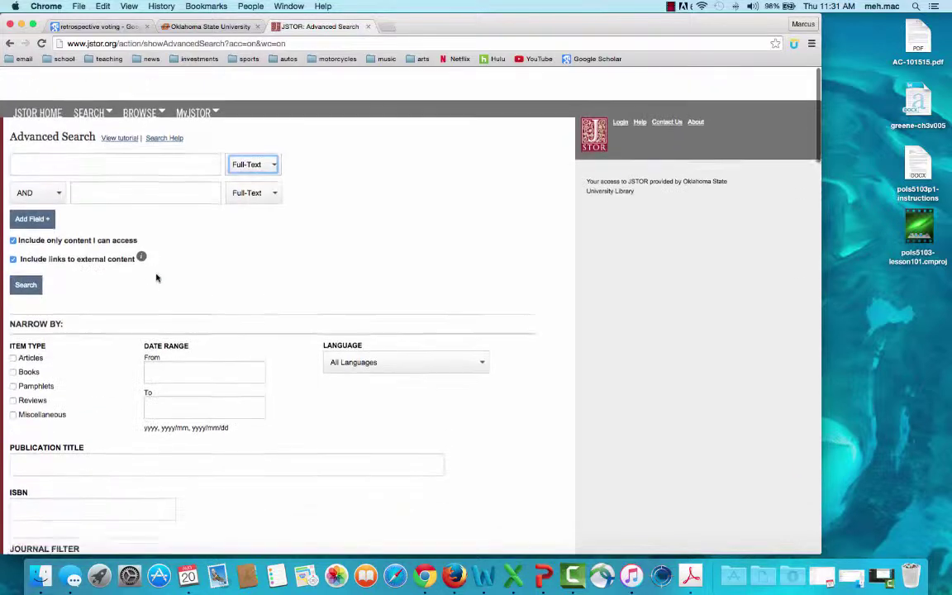
scroll(157, 278, down, 2)
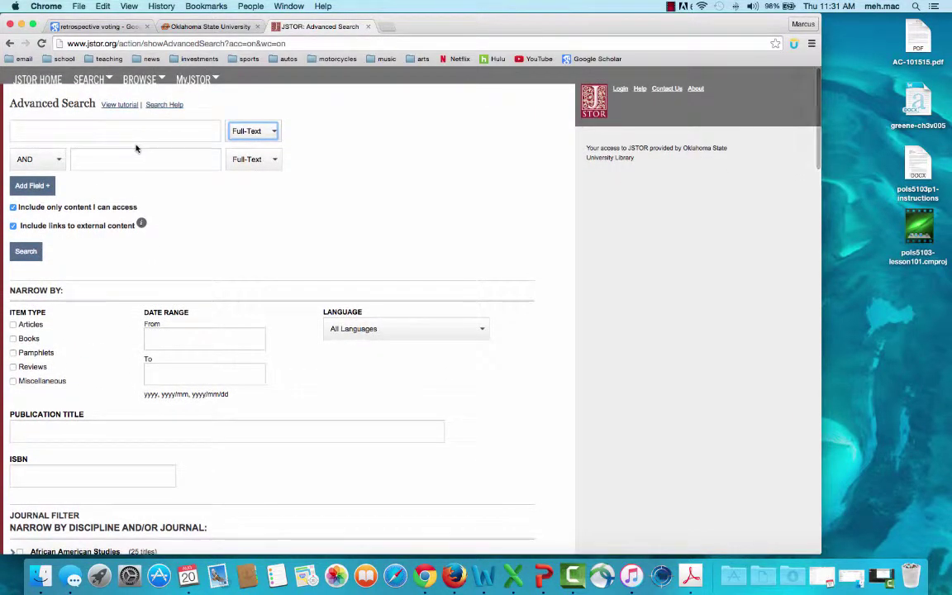
Step: Enter "single issue voting" as the first search term, match it against Item Title, and limit the item type to Articles
click(122, 130)
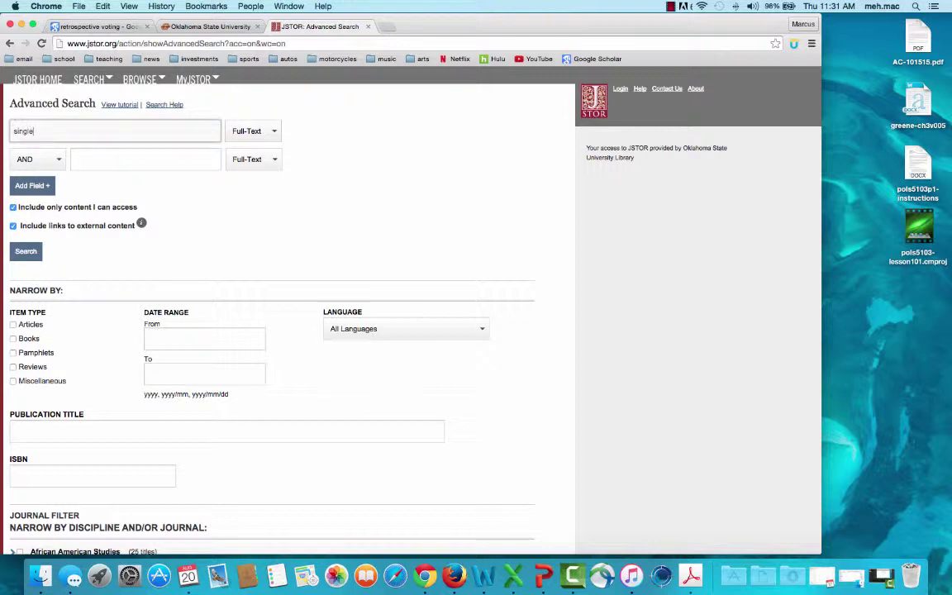
text(single issue voting)
click(253, 130)
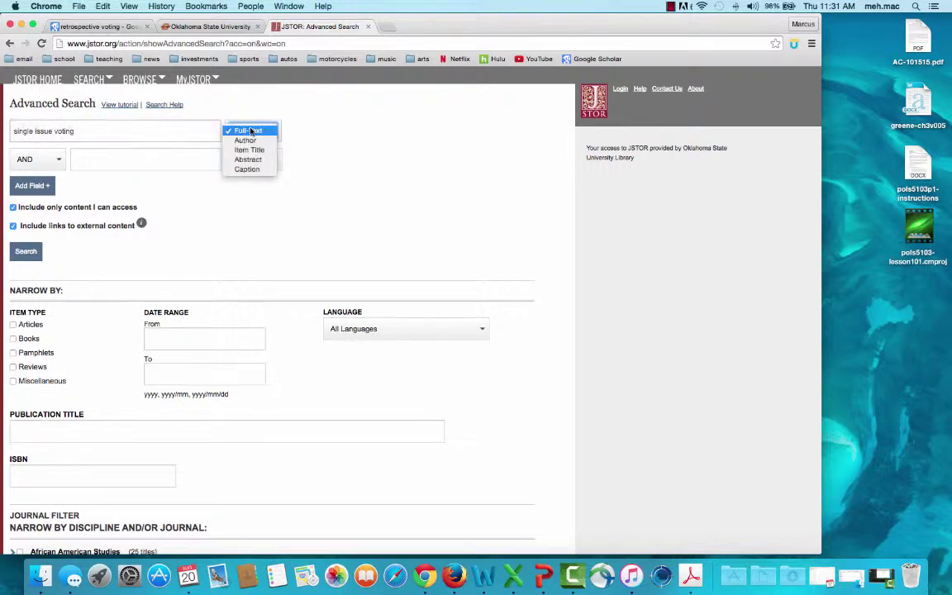
click(251, 150)
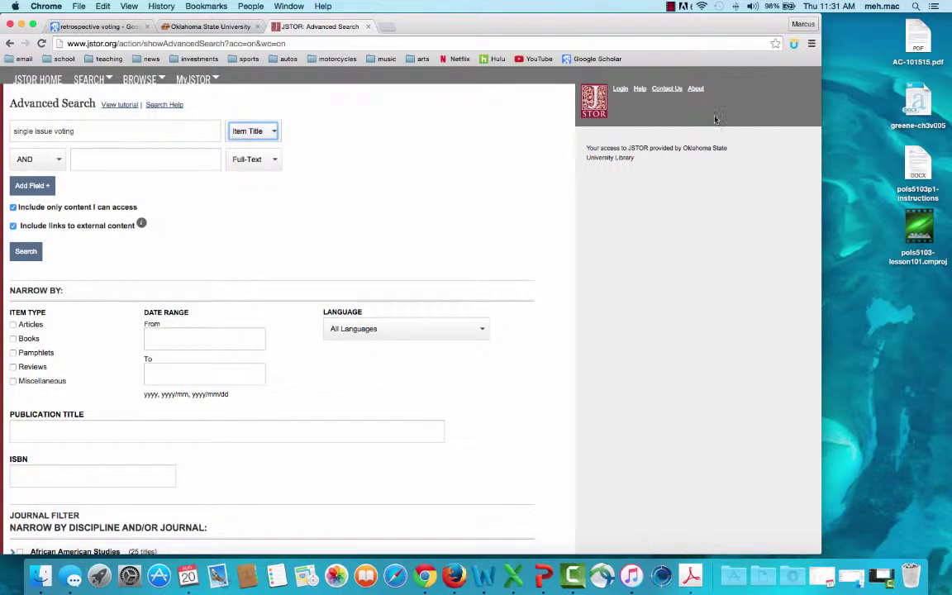
click(13, 324)
Step: Narrow the search to the Political Science discipline and run it
scroll(149, 206, down, 15)
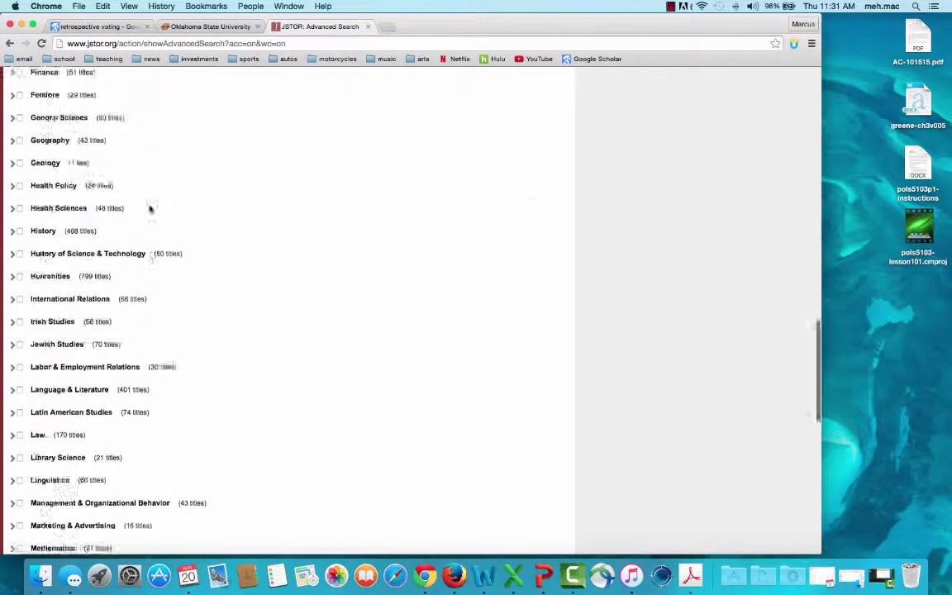
scroll(150, 209, down, 10)
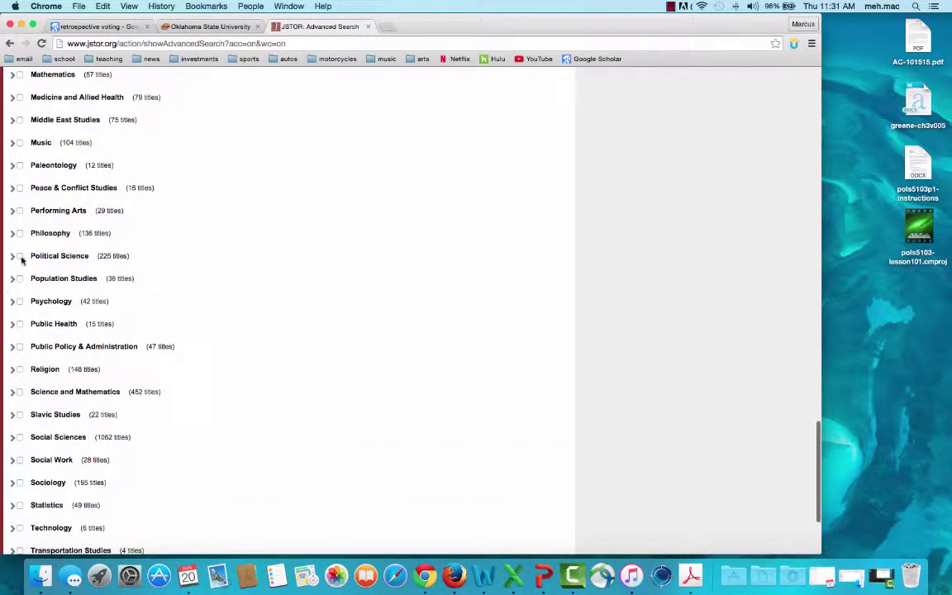
click(20, 256)
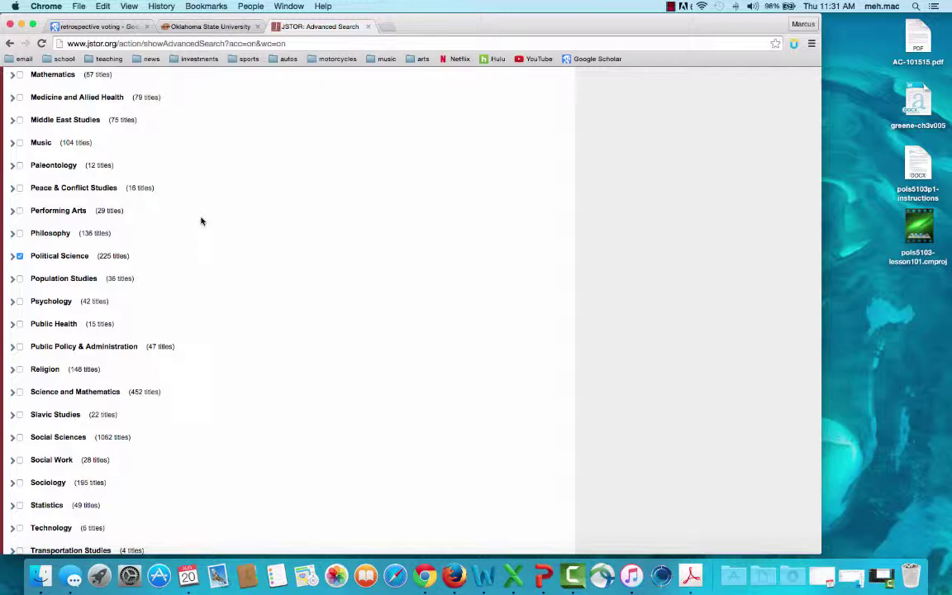
scroll(201, 220, down, 3)
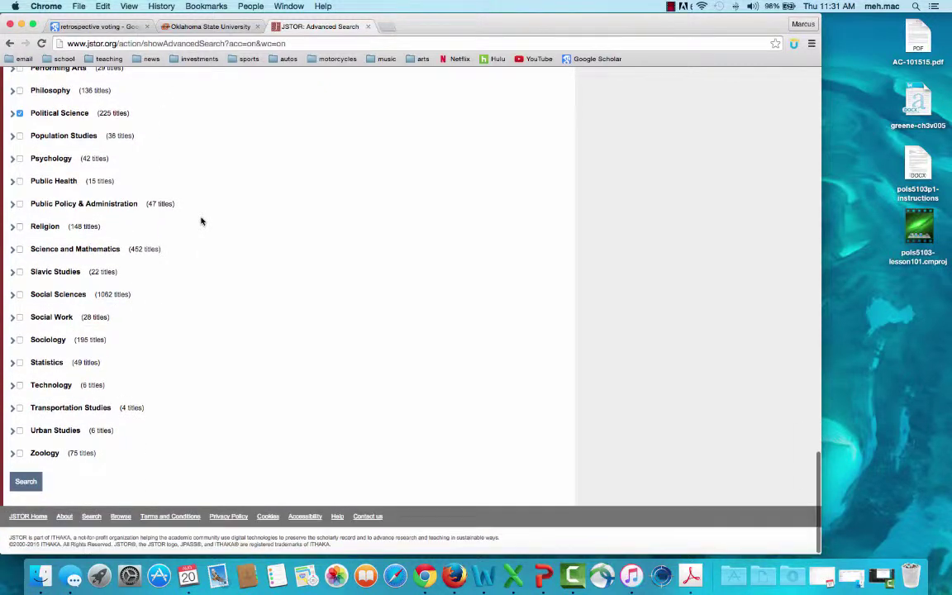
click(25, 482)
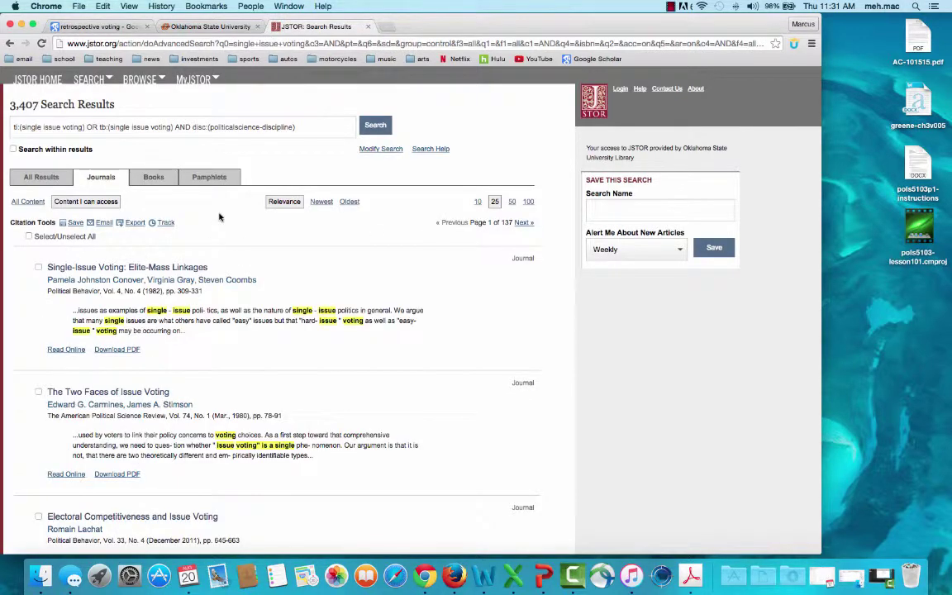
Step: Look over the search results, preview the article "Single-Issue Voting: Elite-Mass Linkages", and return to the results list
scroll(220, 216, down, 10)
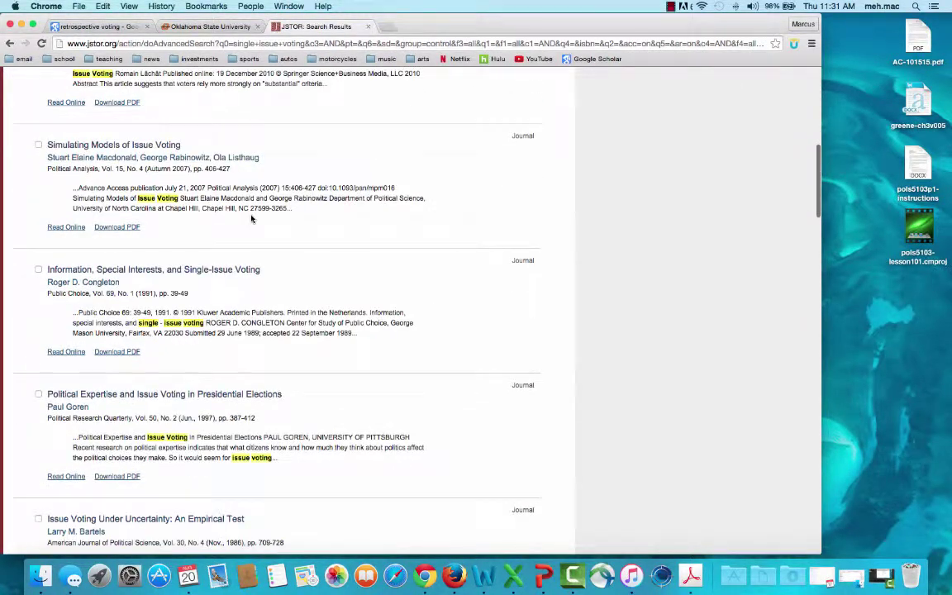
scroll(280, 338, up, 10)
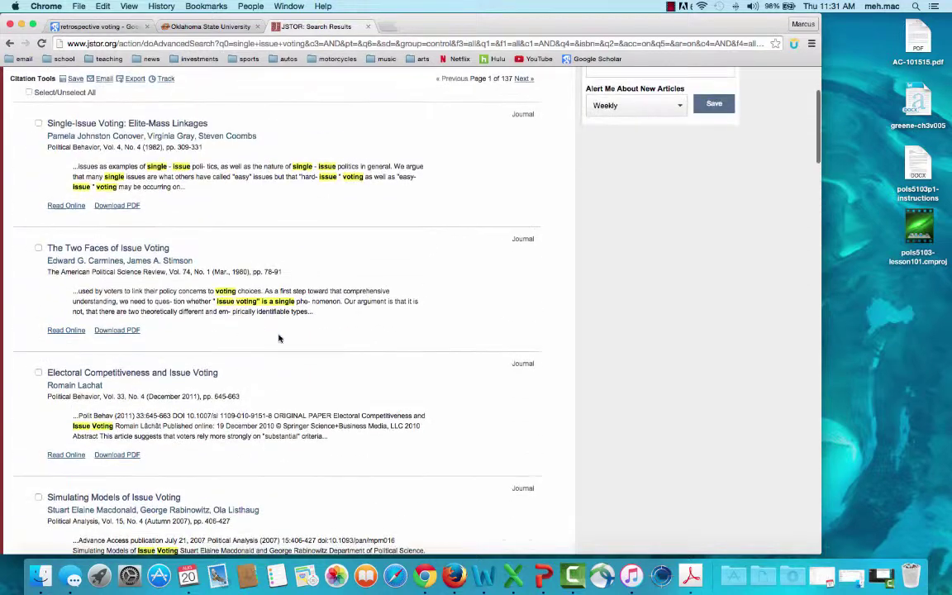
scroll(280, 338, up, 1)
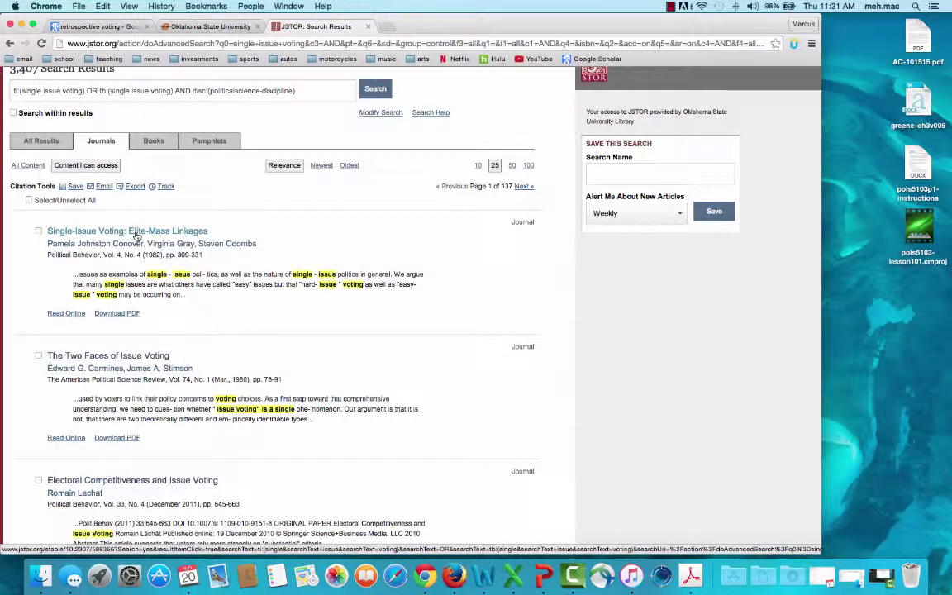
click(137, 233)
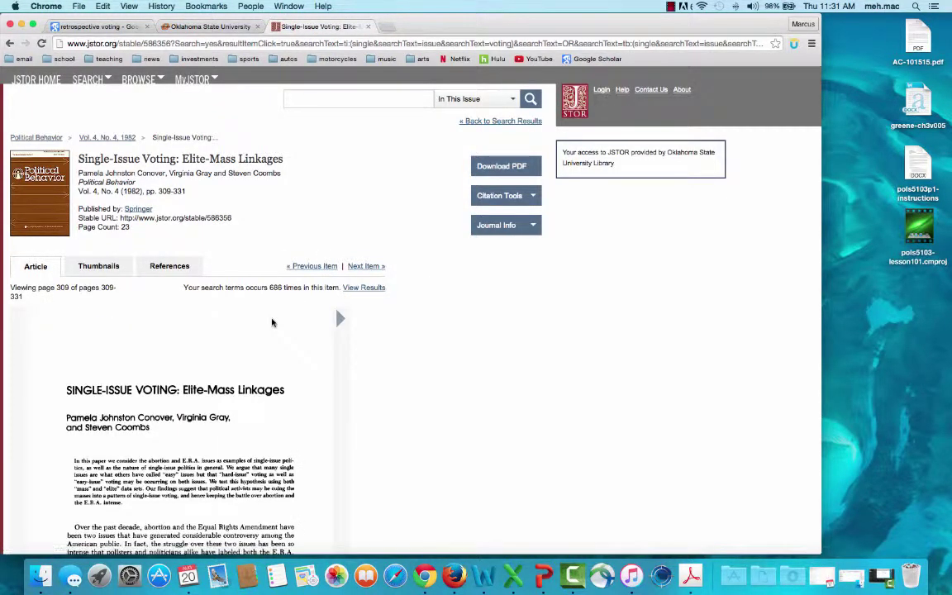
scroll(272, 322, down, 5)
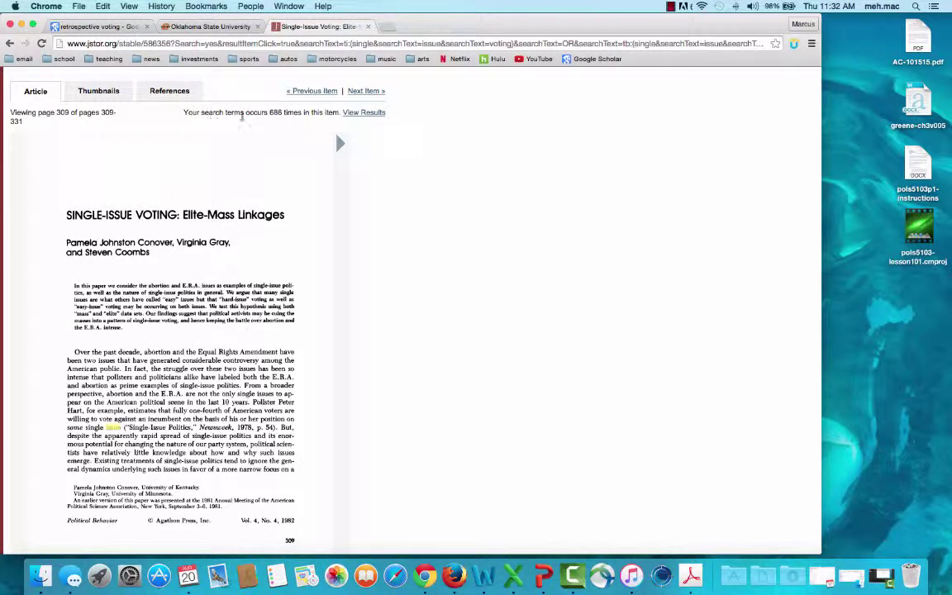
click(10, 44)
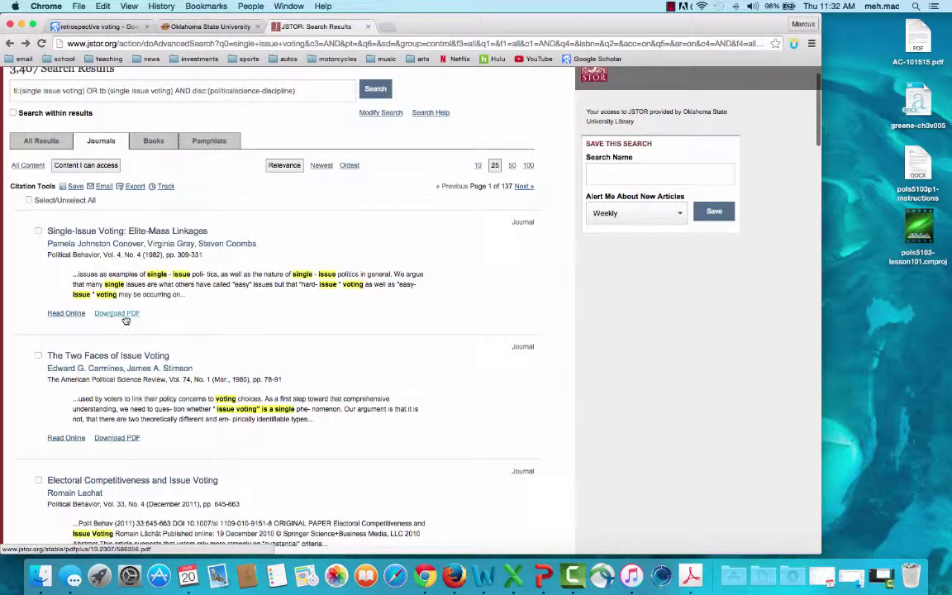
Step: Open the PDF of "Single-Issue Voting: Elite-Mass Linkages" from the results list
click(124, 318)
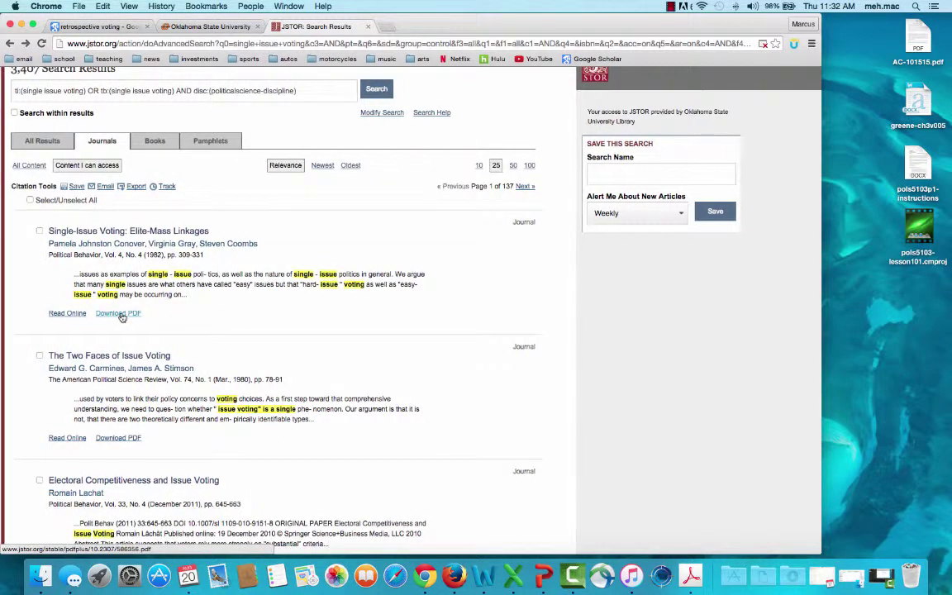
scroll(122, 318, down, 1)
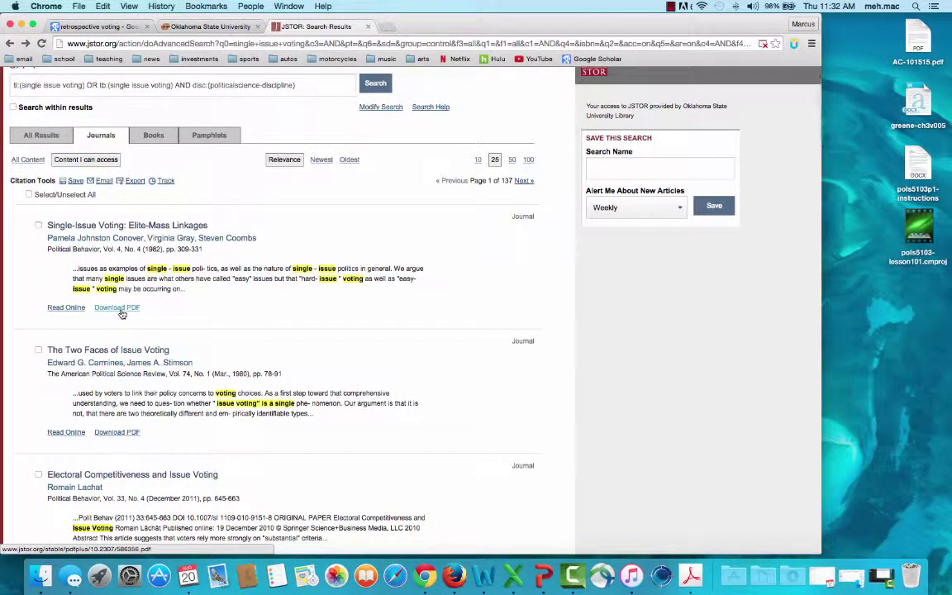
click(122, 314)
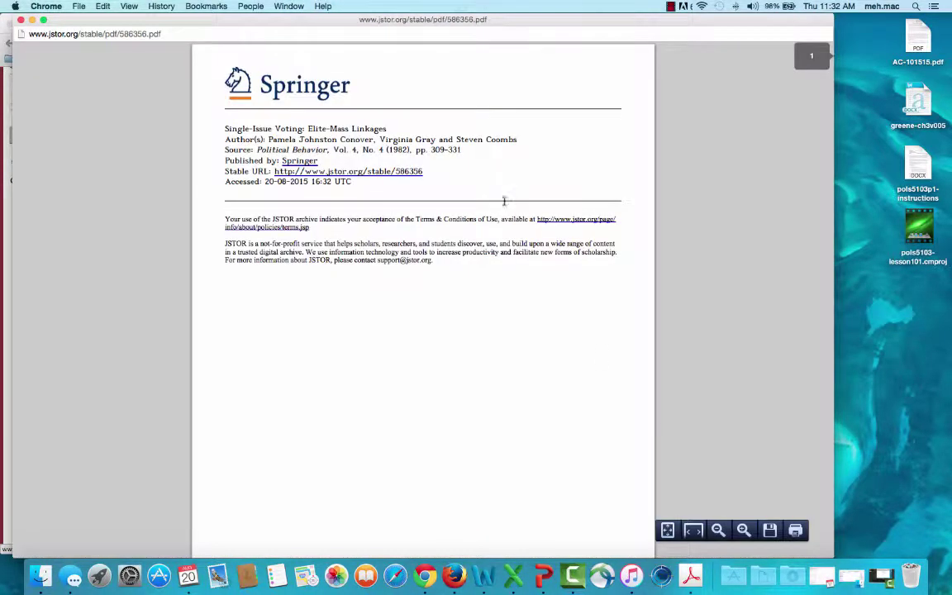
Step: Read through the article's opening pages, covering the abstract, the Single-Issue Politics section and the discussion of single-issue voting
scroll(527, 421, down, 15)
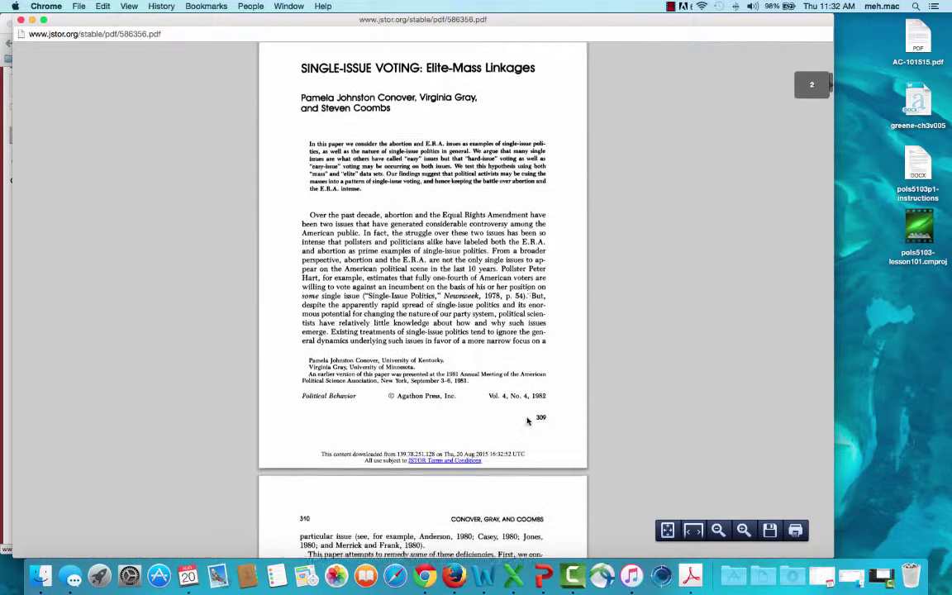
scroll(528, 421, down, 10)
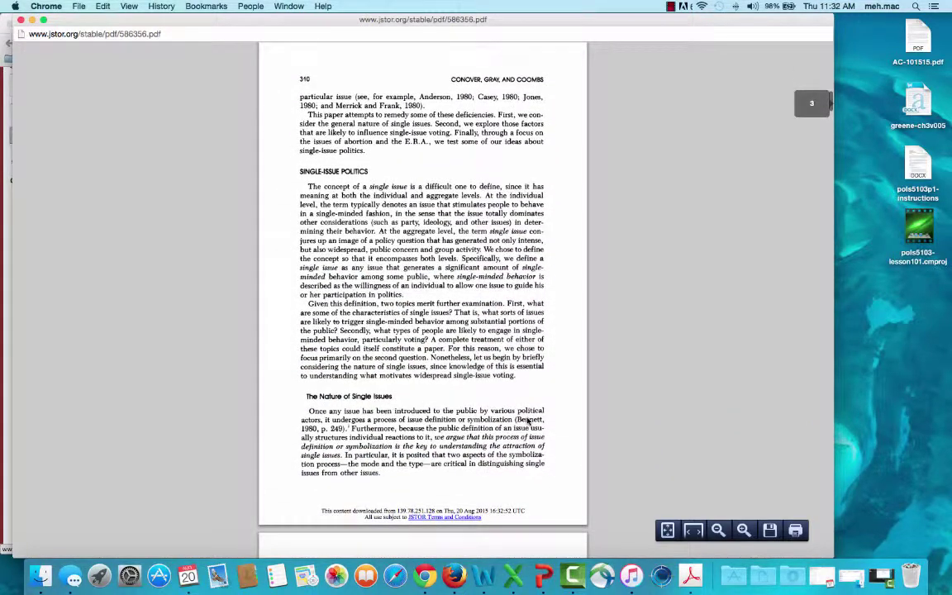
scroll(527, 421, up, 20)
scroll(527, 420, down, 6)
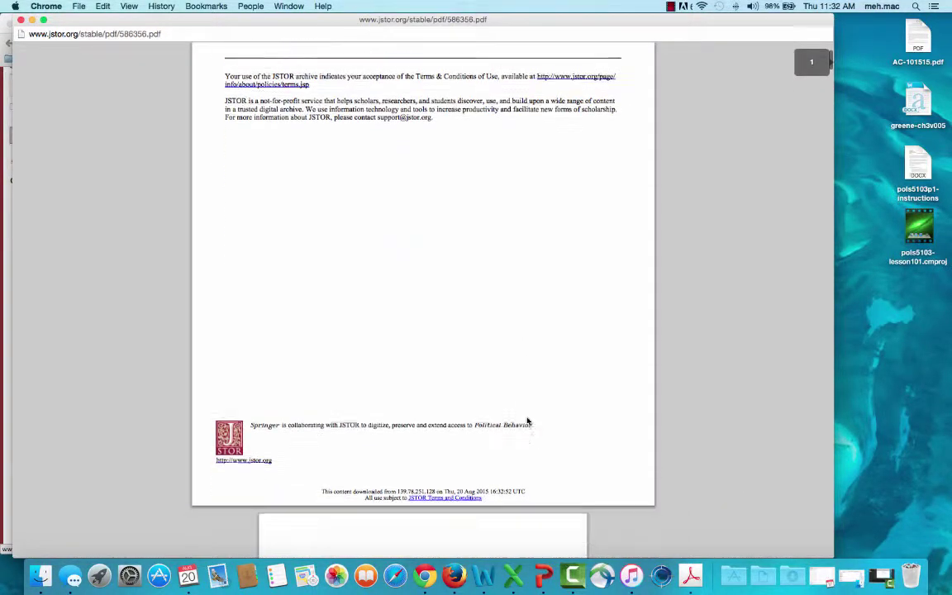
scroll(528, 421, down, 2)
scroll(369, 379, down, 10)
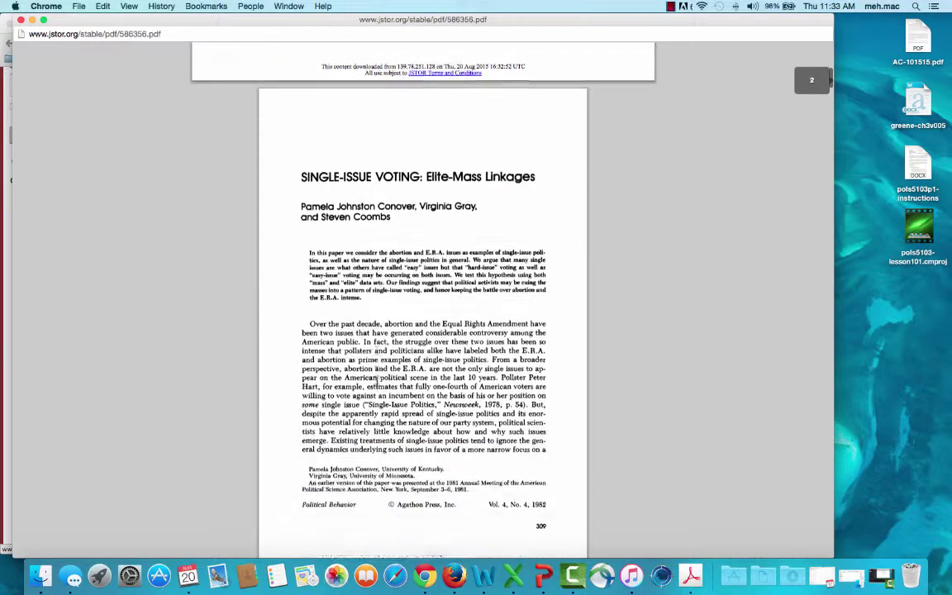
scroll(386, 362, down, 5)
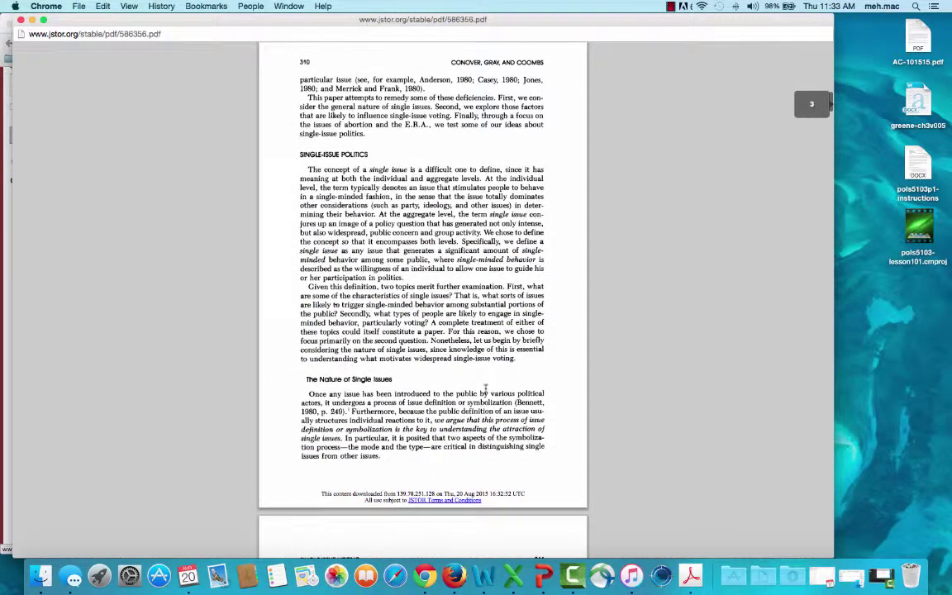
scroll(485, 389, down, 20)
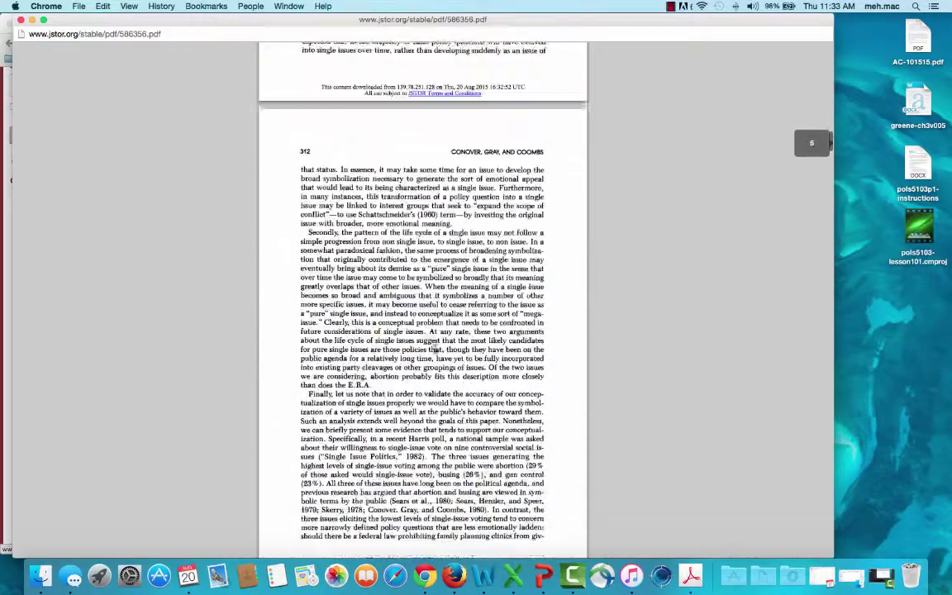
scroll(435, 350, down, 12)
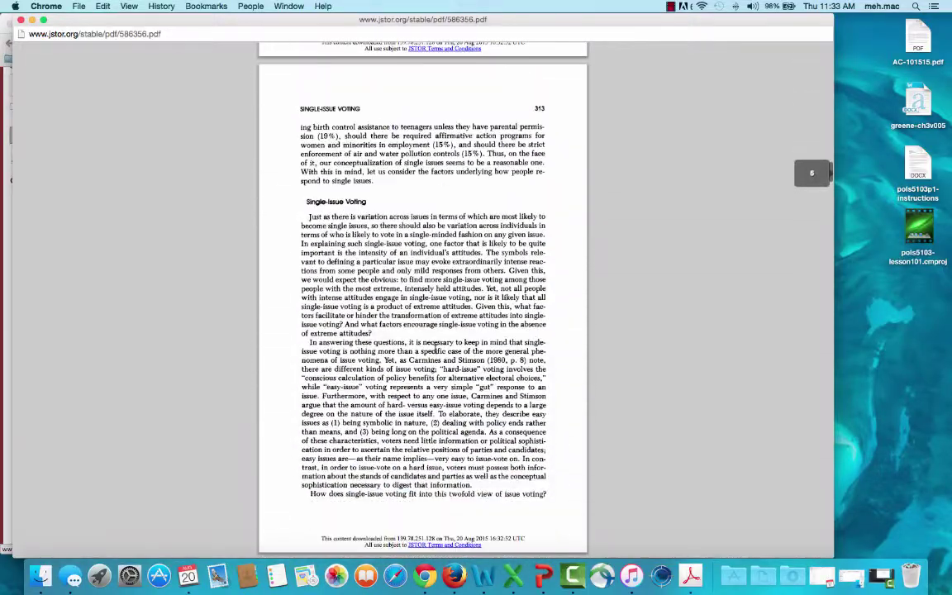
Step: Examine the Data and Measures sections of the article to see how the study was conducted
scroll(435, 350, down, 20)
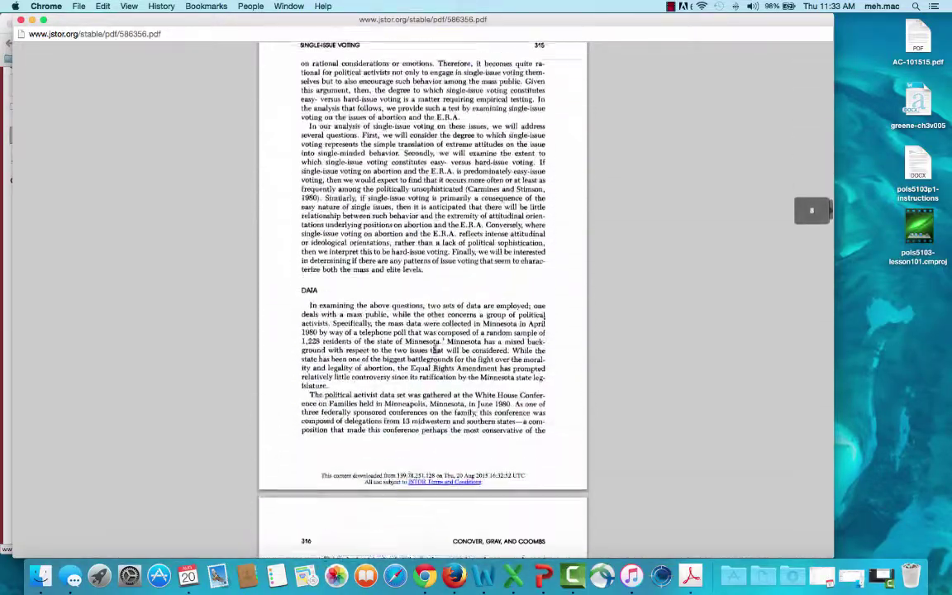
scroll(435, 350, down, 2)
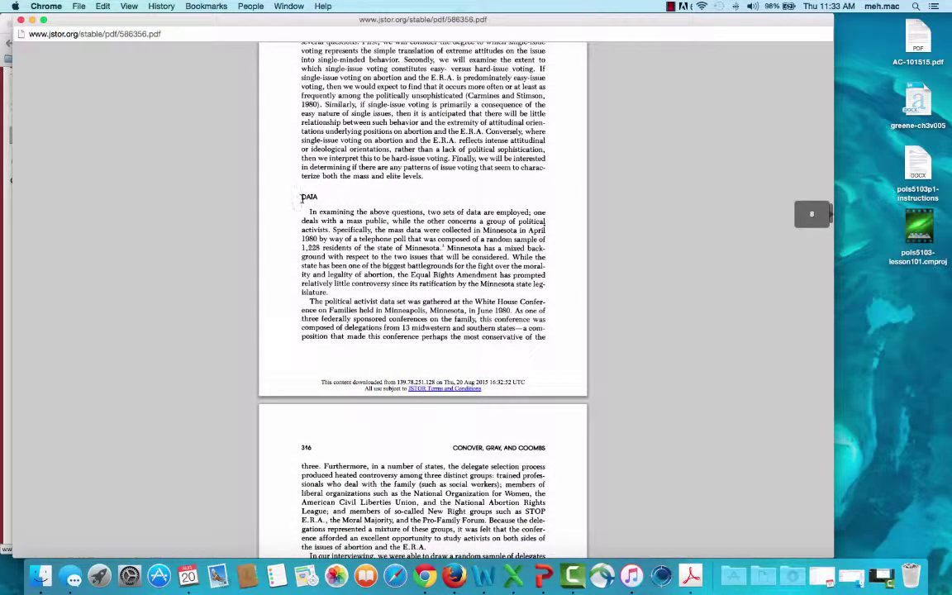
scroll(414, 403, down, 9)
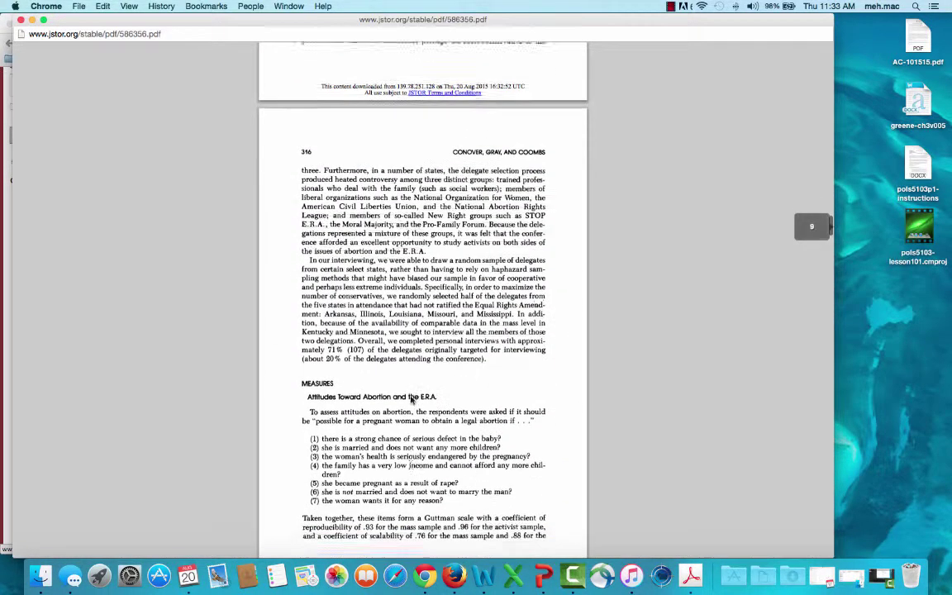
scroll(403, 343, down, 12)
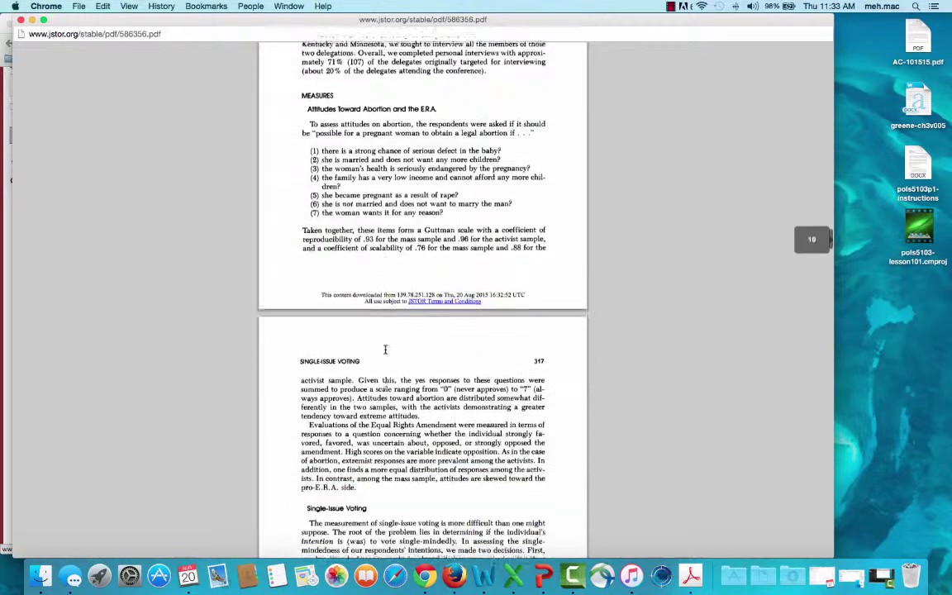
scroll(385, 349, down, 3)
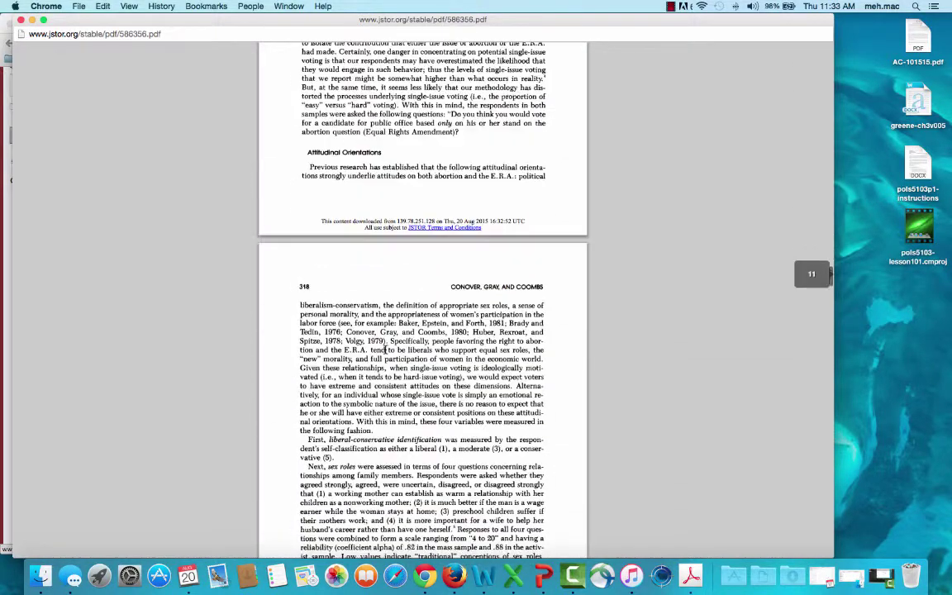
scroll(385, 347, down, 20)
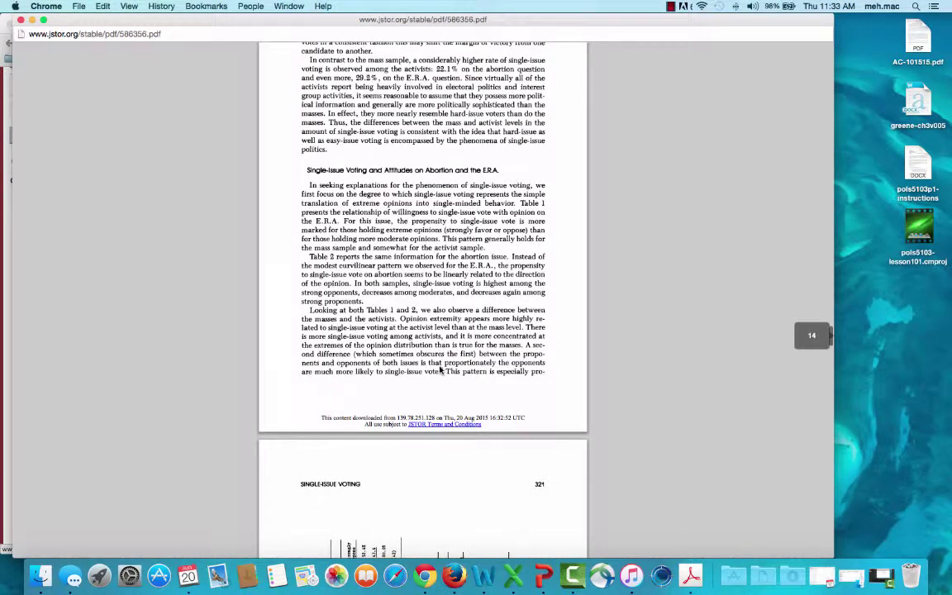
Step: Examine the article's tables and findings, return to its first page, and close the PDF window
scroll(428, 393, down, 12)
scroll(429, 393, up, 4)
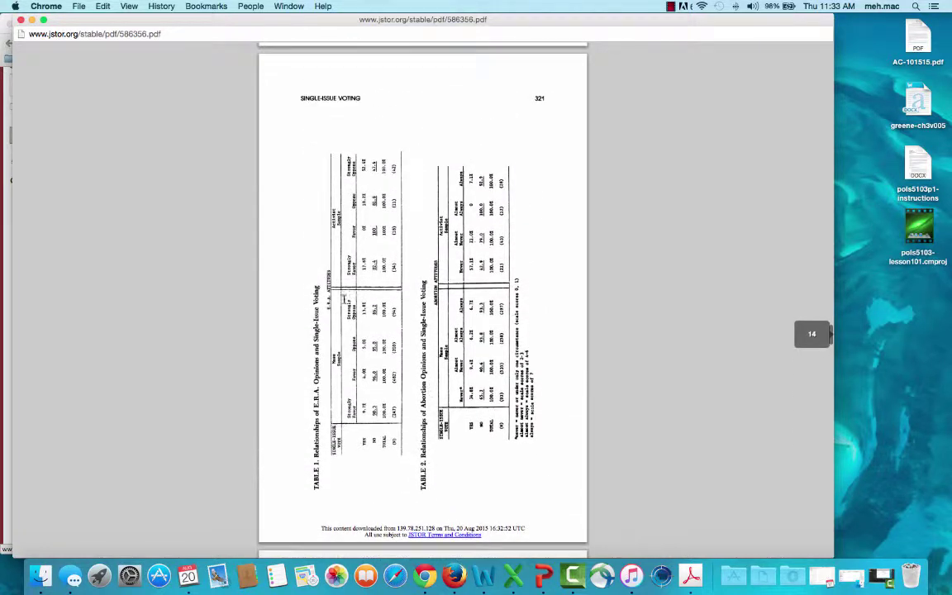
scroll(394, 325, down, 6)
scroll(394, 325, down, 2)
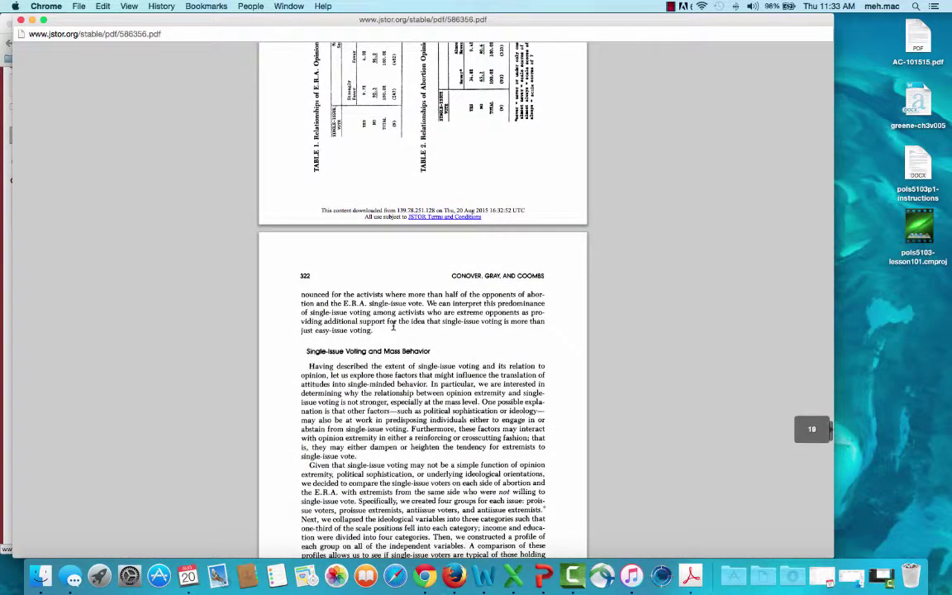
scroll(394, 326, down, 10)
scroll(394, 326, down, 20)
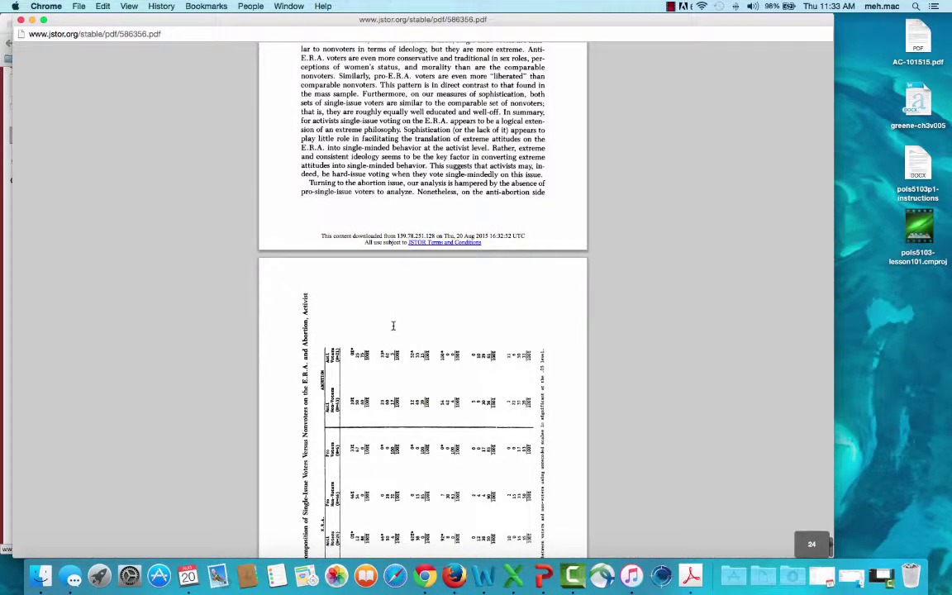
scroll(393, 325, up, 10)
scroll(394, 326, up, 20)
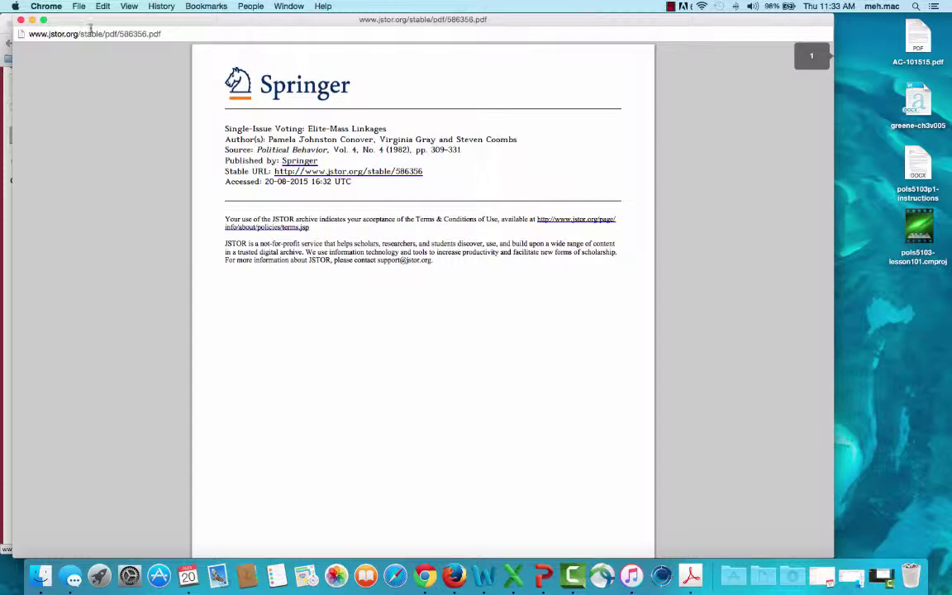
click(21, 20)
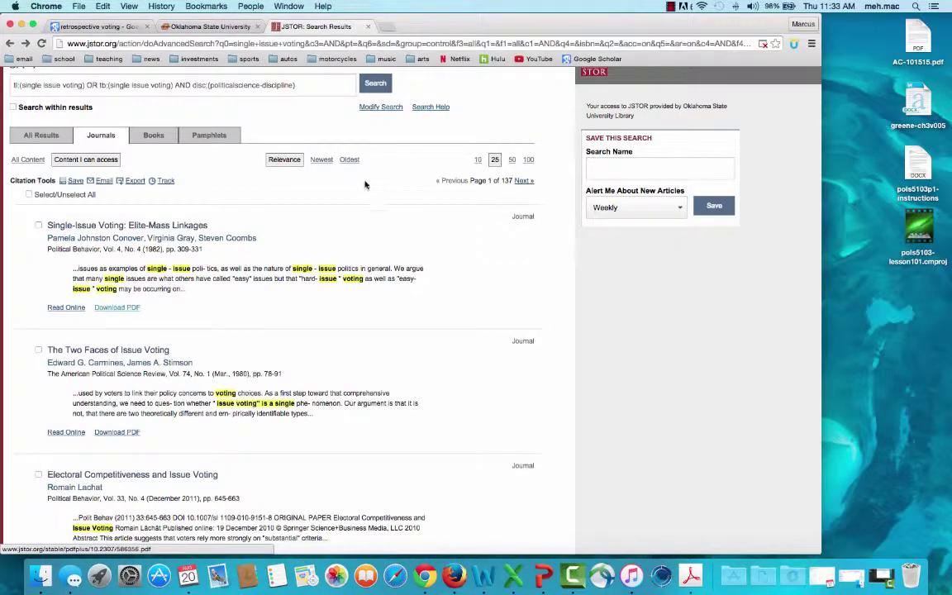
Step: Modify the search by adding "linear regression" as a second full-text term joined with AND, and run it
scroll(247, 230, up, 2)
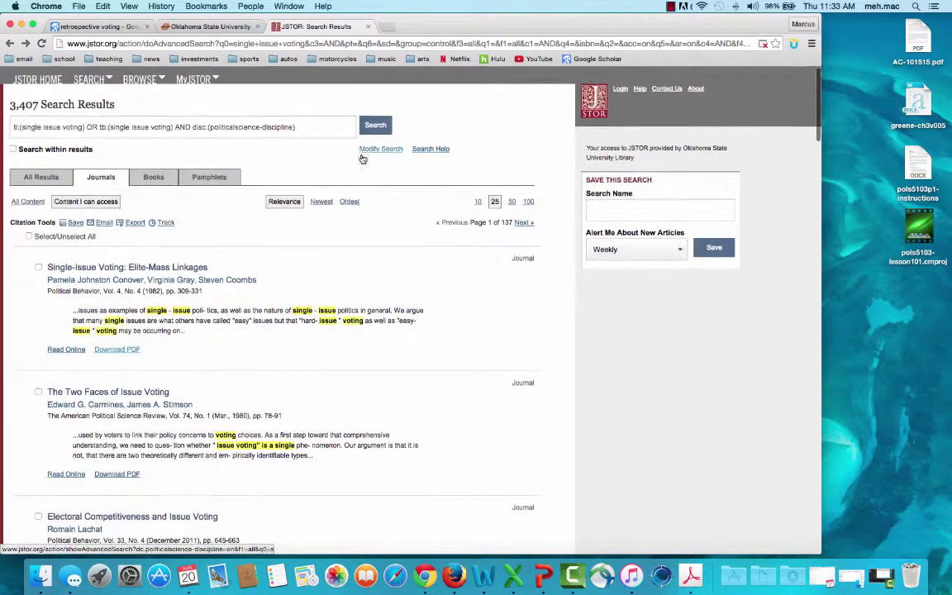
click(382, 152)
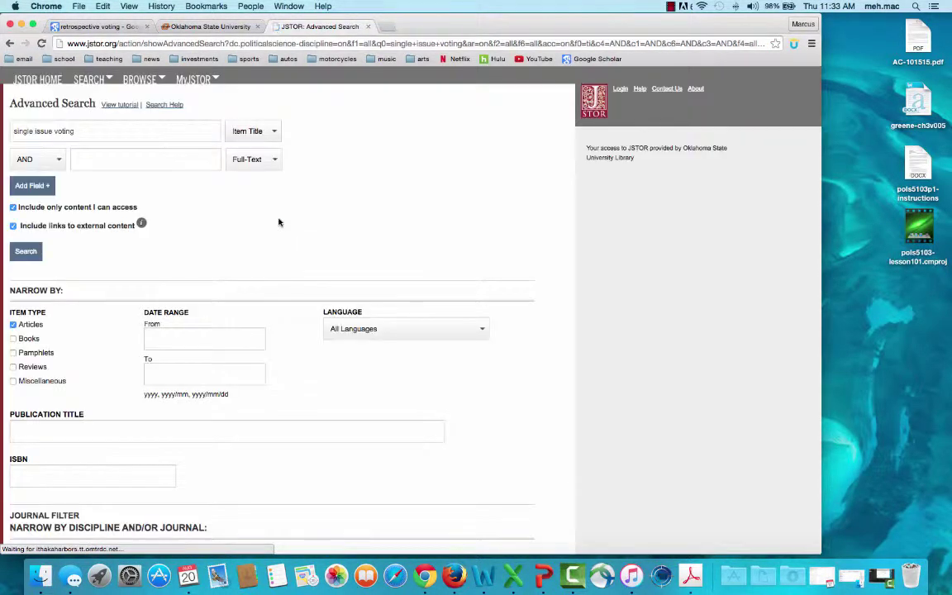
click(115, 160)
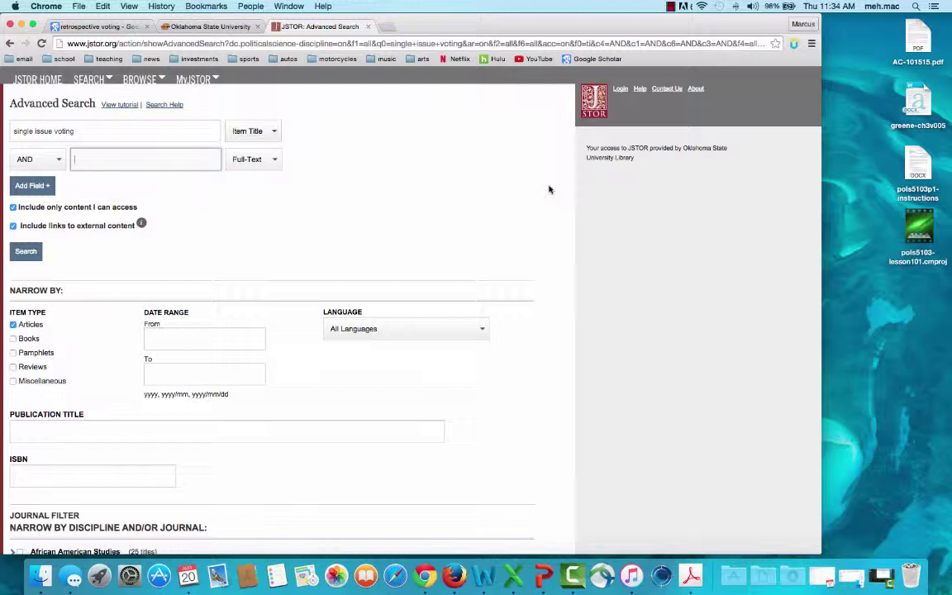
text(linear regression)
scroll(141, 219, down, 10)
scroll(141, 220, down, 15)
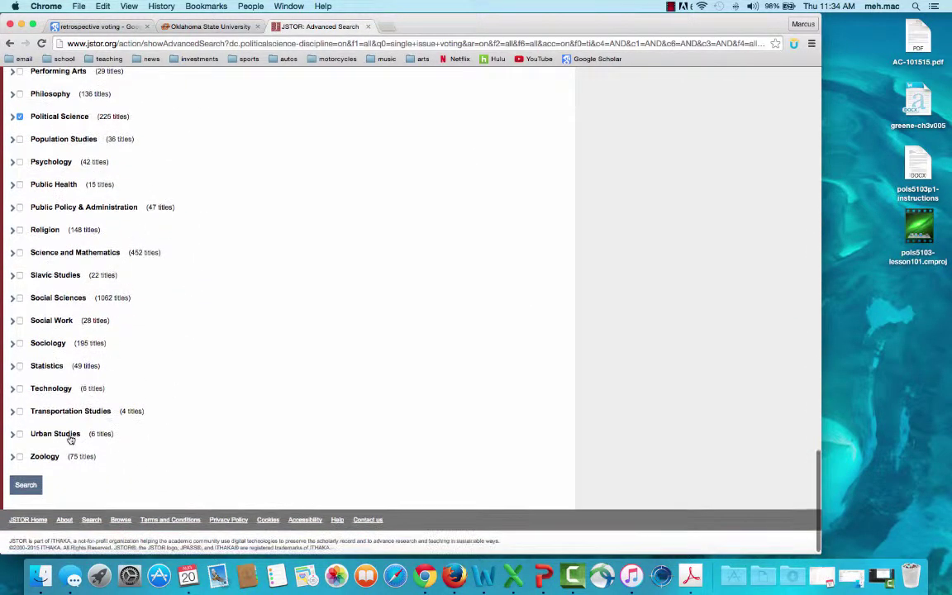
click(25, 487)
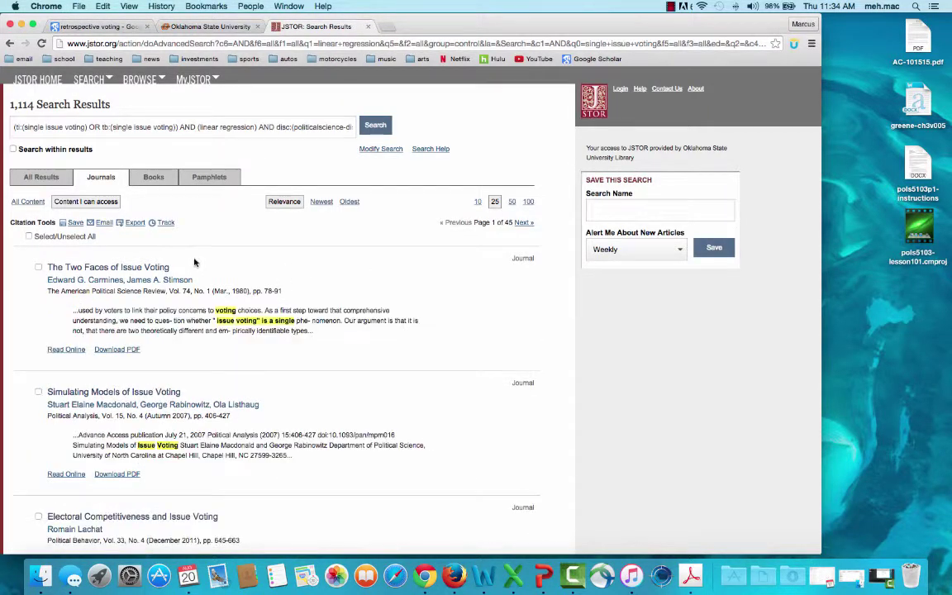
Step: Look through the articles listed for the search combining "single issue voting" and "linear regression"
scroll(198, 262, down, 5)
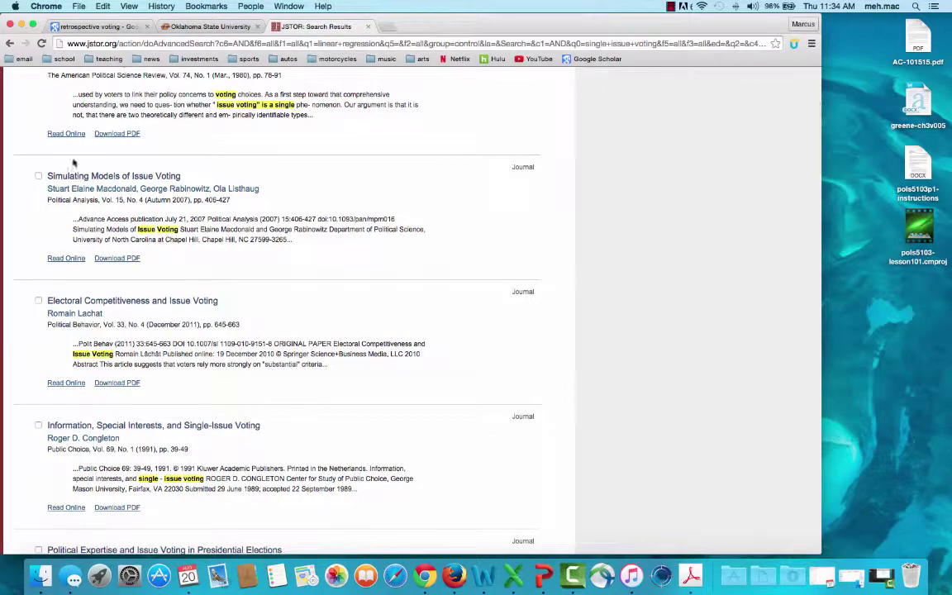
scroll(161, 220, down, 6)
scroll(161, 220, down, 5)
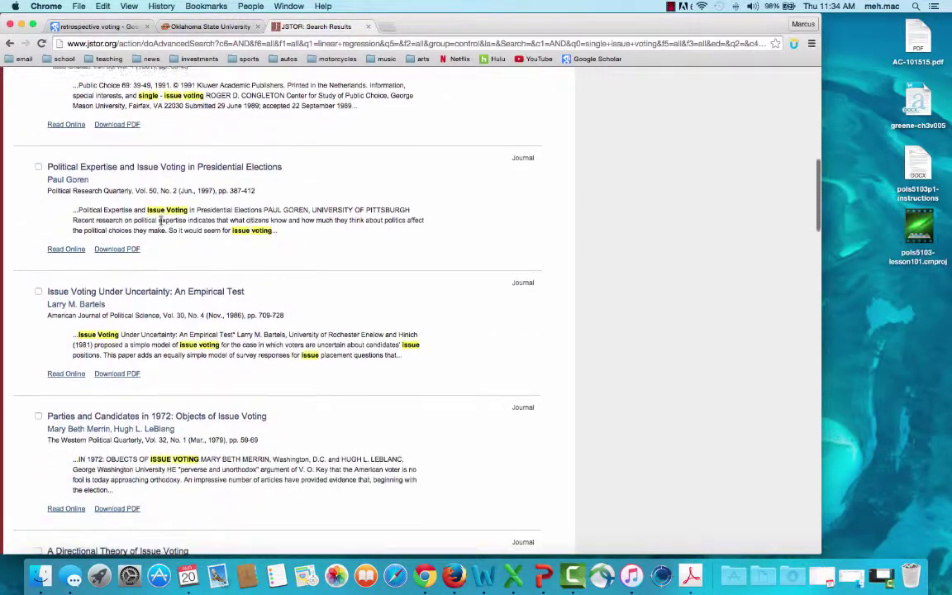
scroll(161, 223, down, 1)
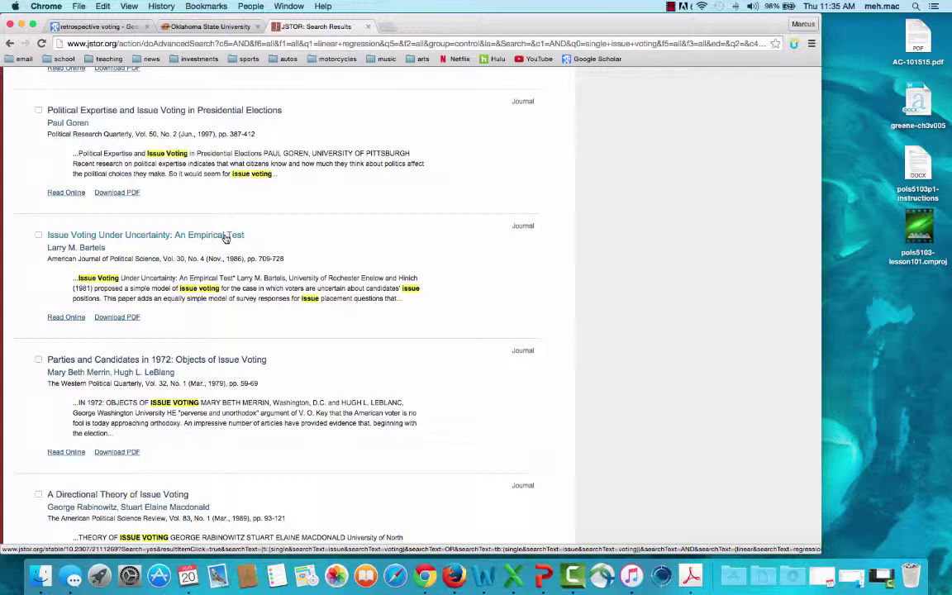
scroll(248, 248, up, 10)
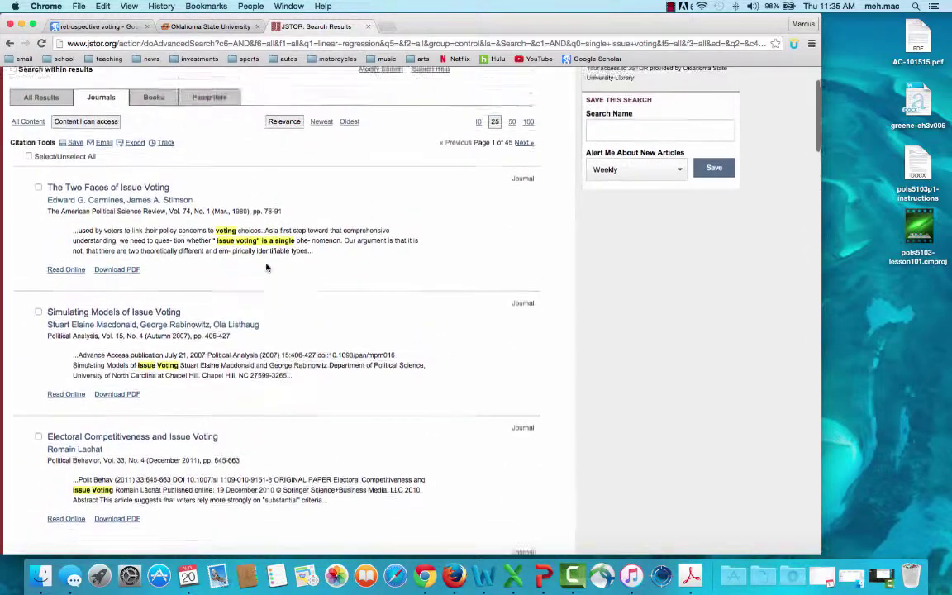
scroll(266, 267, up, 3)
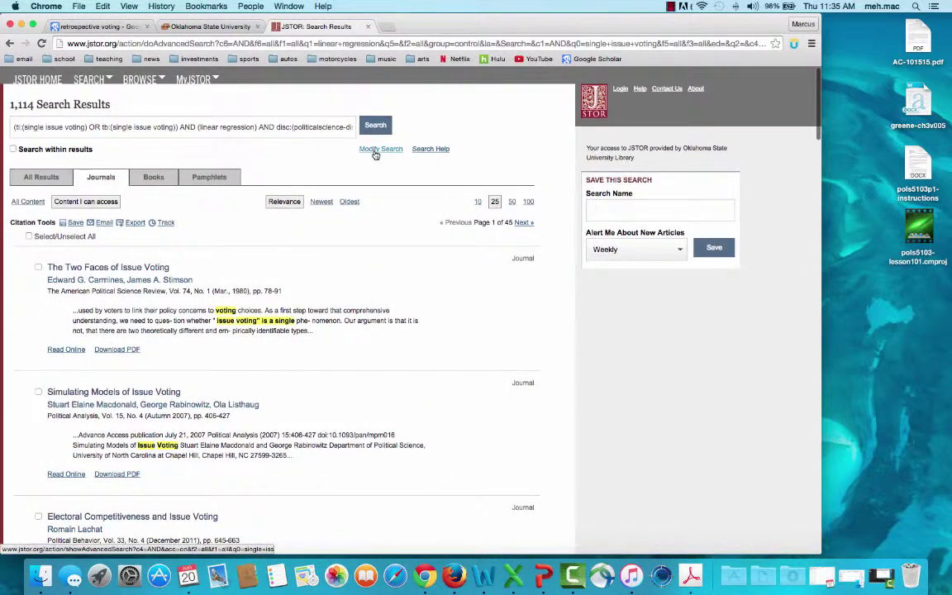
Step: Modify the search by replacing the second search term with "qualitative study", and run it
click(376, 151)
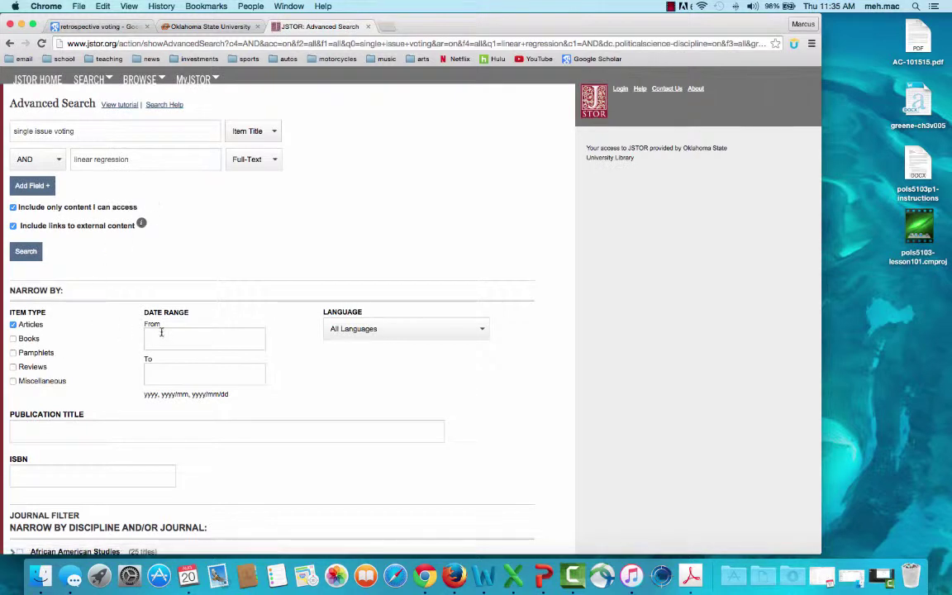
triple_click(146, 160)
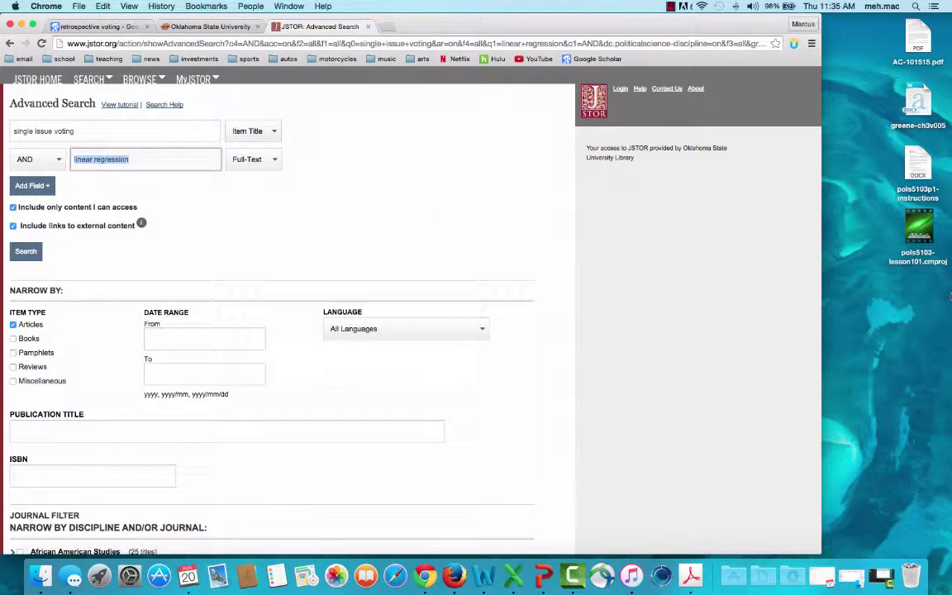
text(qualitative study)
key(Return)
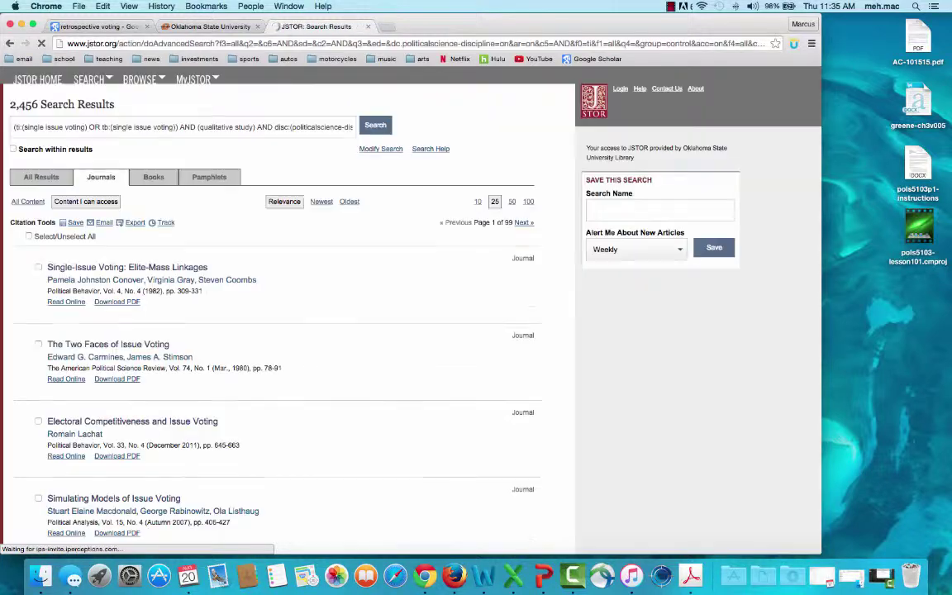
Step: Look through the articles listed for "qualitative study" and reopen the advanced search form to modify the search
scroll(227, 261, down, 10)
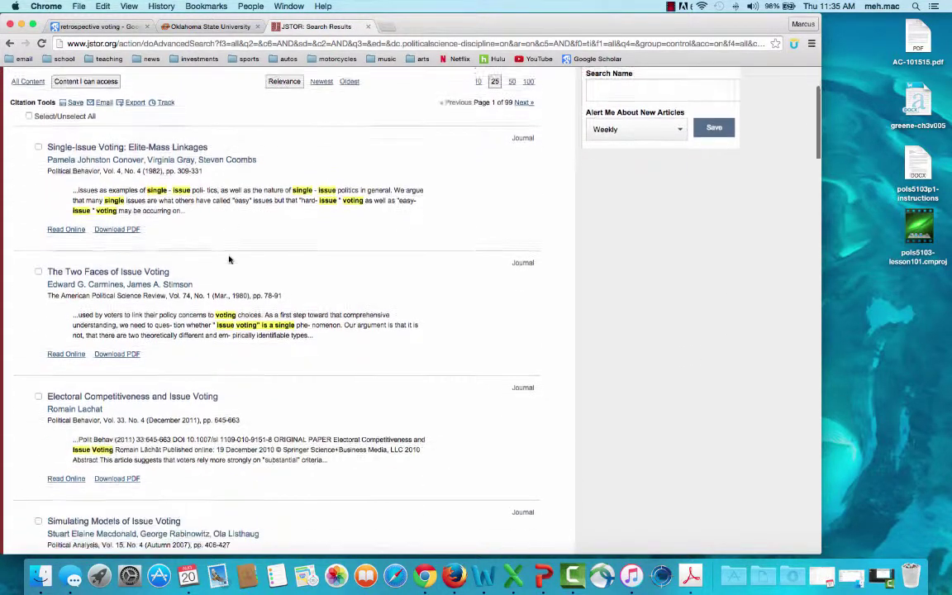
scroll(229, 260, down, 7)
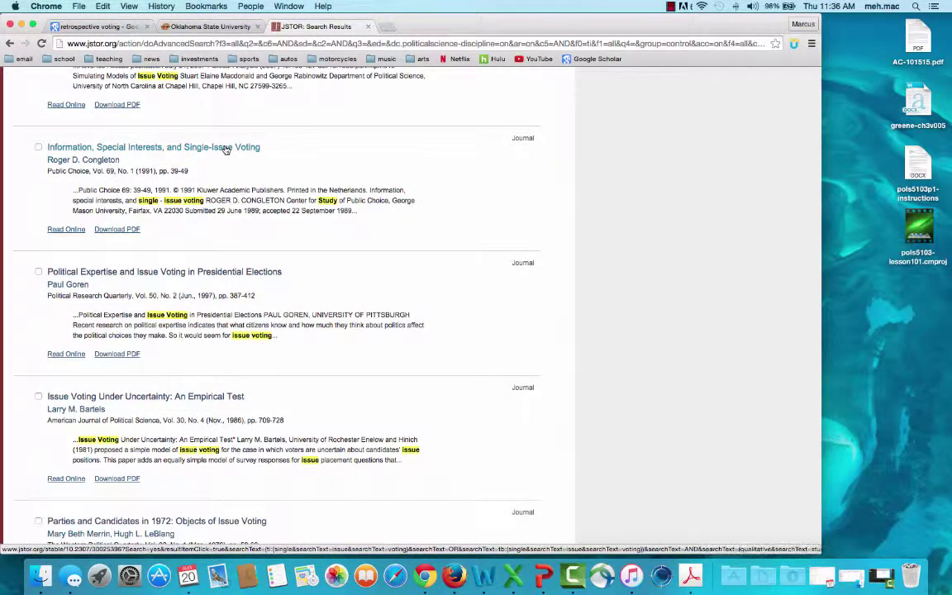
scroll(273, 191, up, 15)
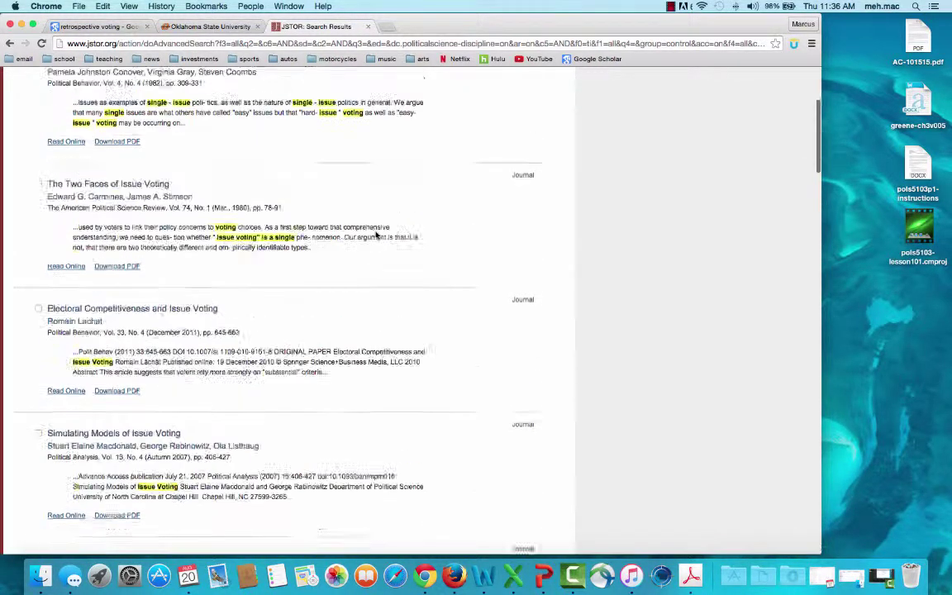
click(382, 149)
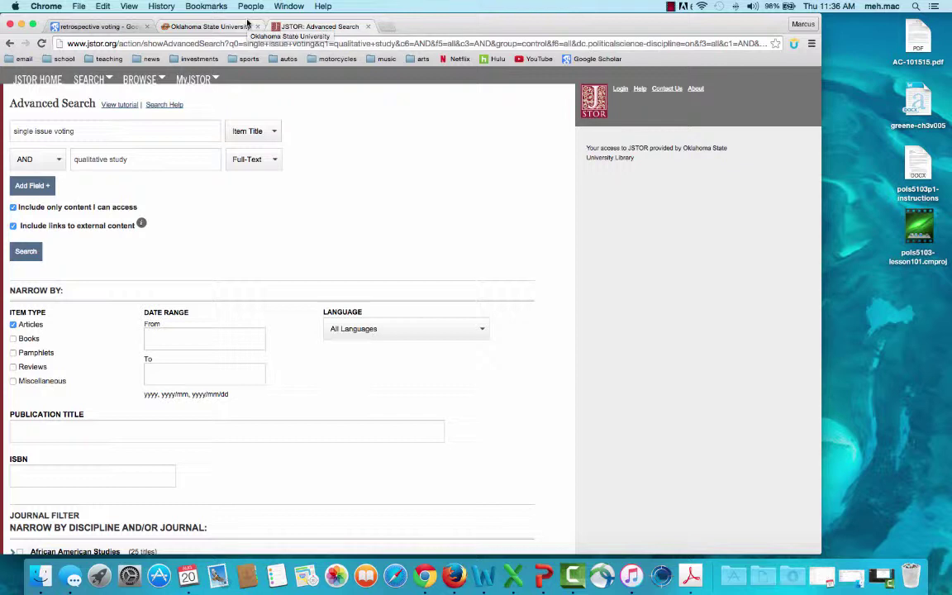
Step: Modify the search to find "executive order" in the item title and "linear regression" in the full text, and run it
triple_click(95, 128)
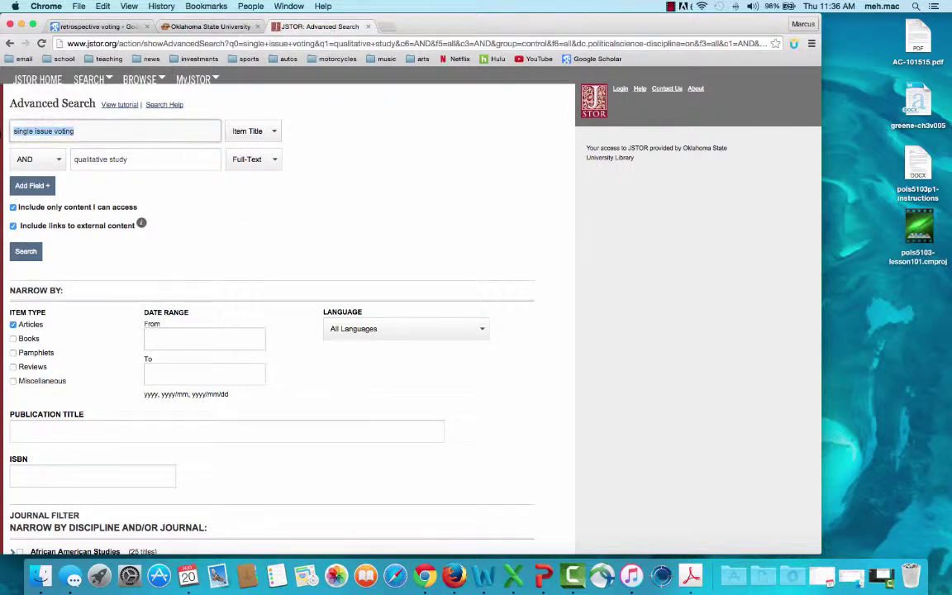
text(exec)
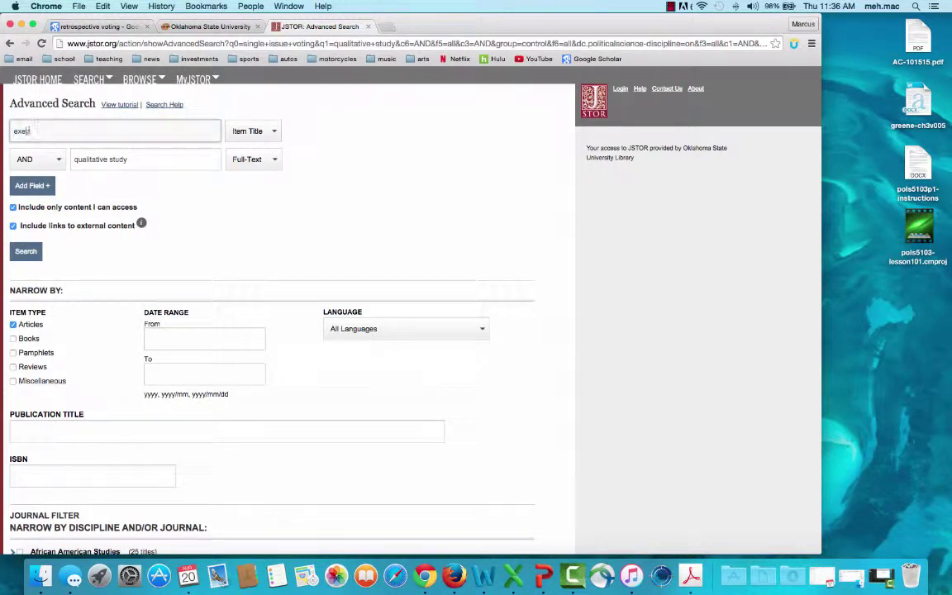
text(utive or)
key(Tab)
key(Tab)
key(Tab)
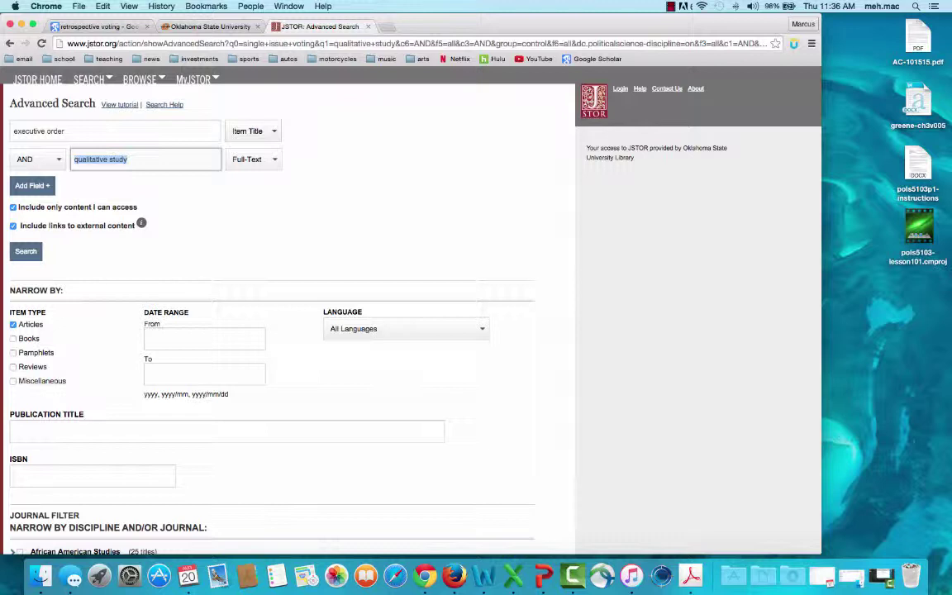
key(BackSpace)
text(linear regression)
key(Return)
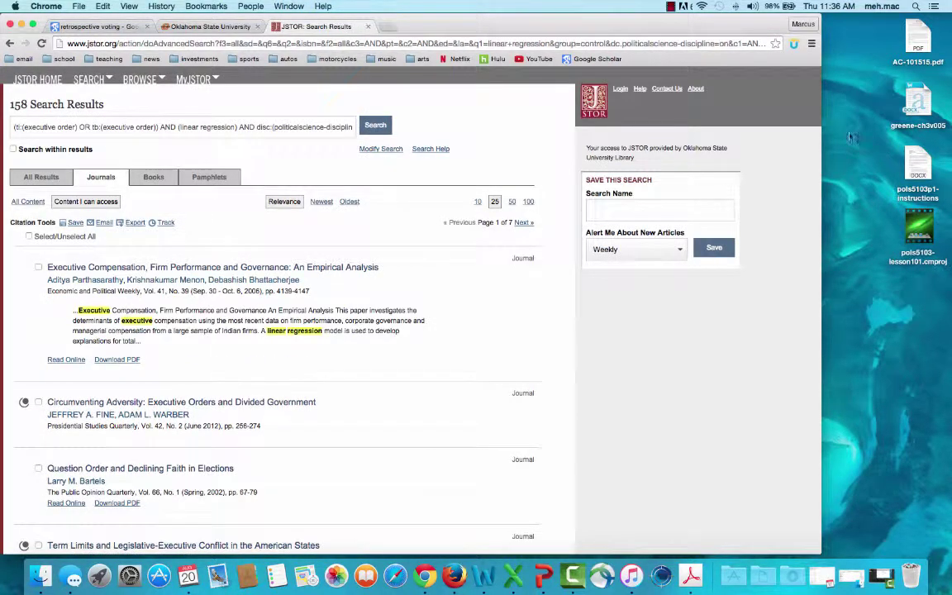
Step: Look through the listed articles and their journals, and open the PDF of "Executive Orders and Presidential Power"
scroll(221, 291, down, 5)
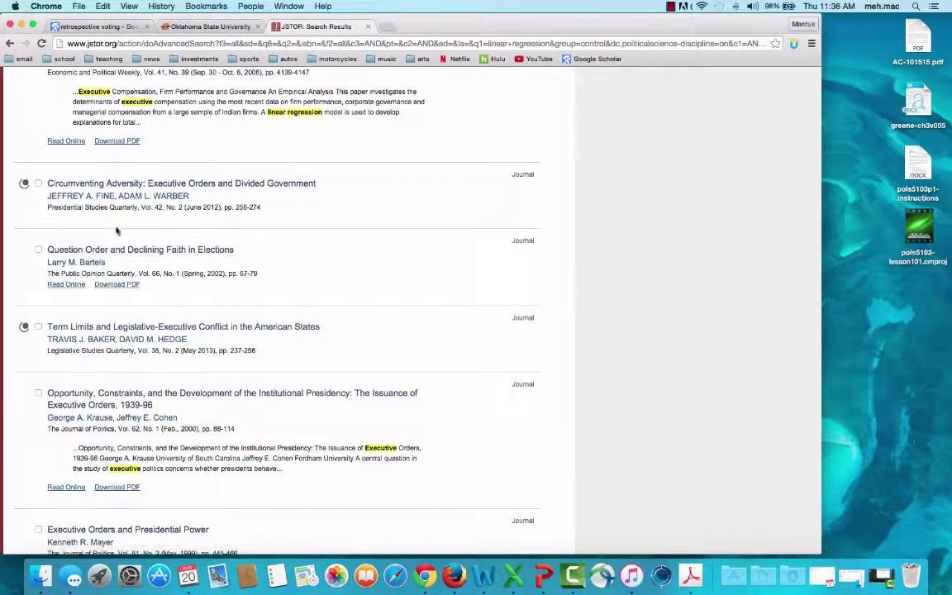
drag(48, 206, 143, 209)
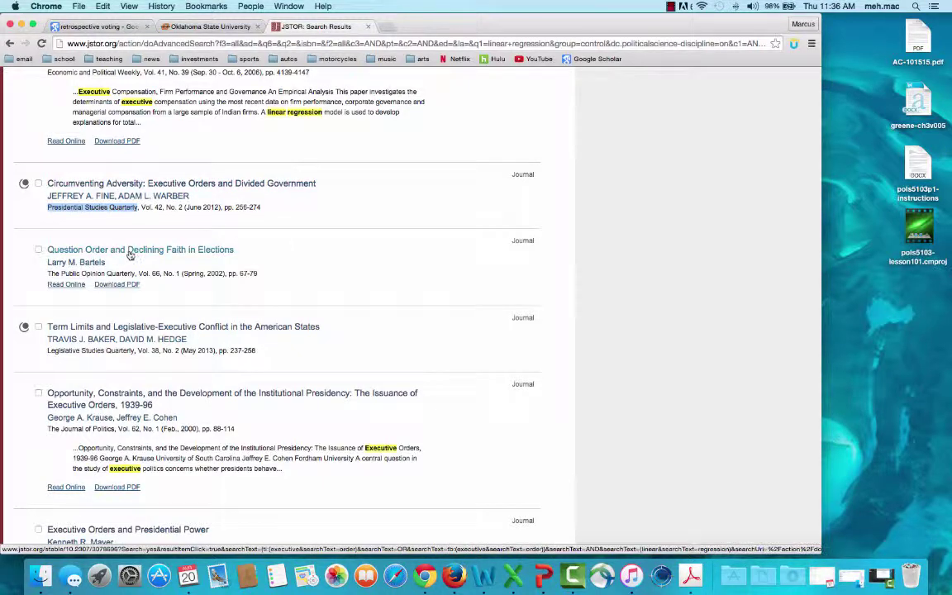
scroll(131, 255, down, 3)
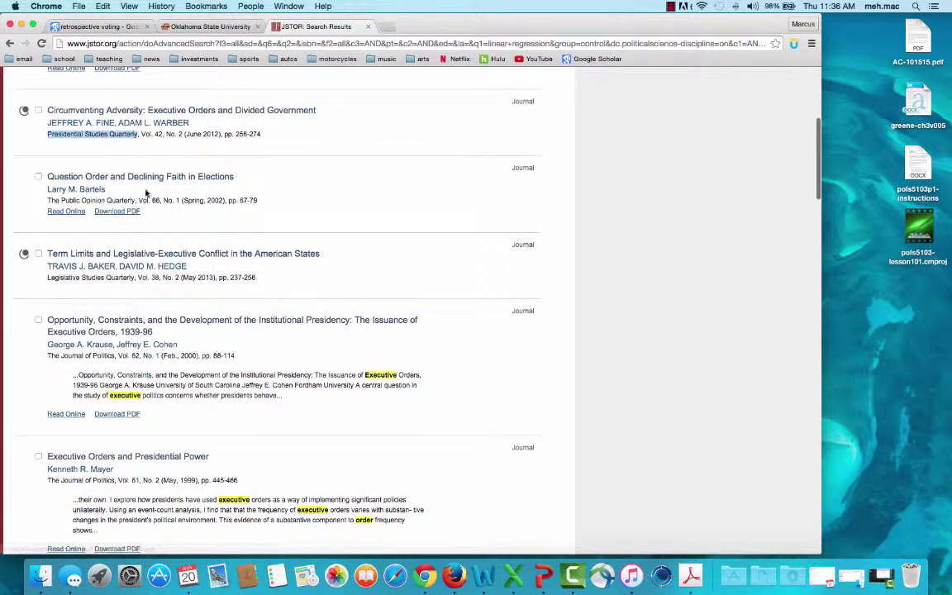
scroll(149, 176, down, 3)
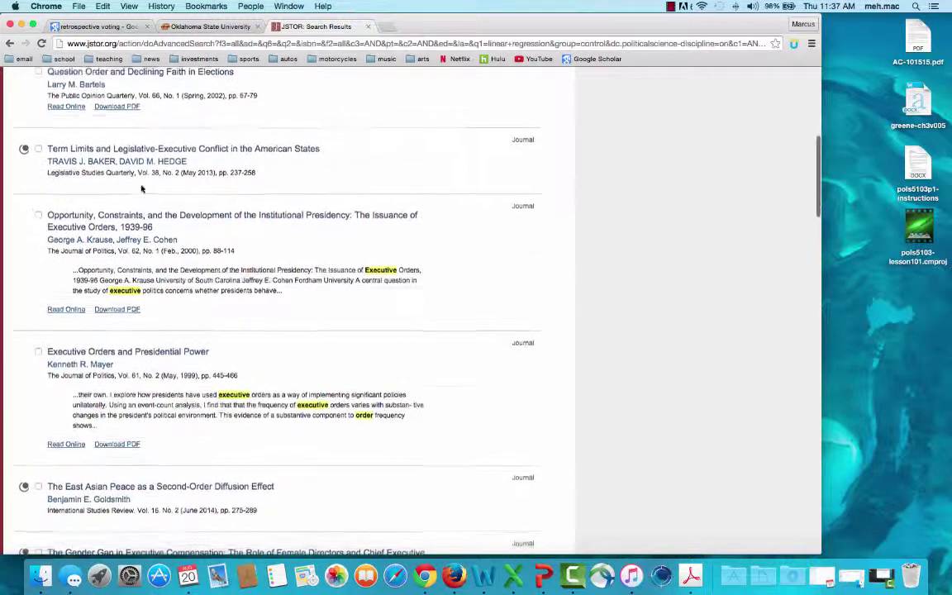
scroll(142, 210, down, 3)
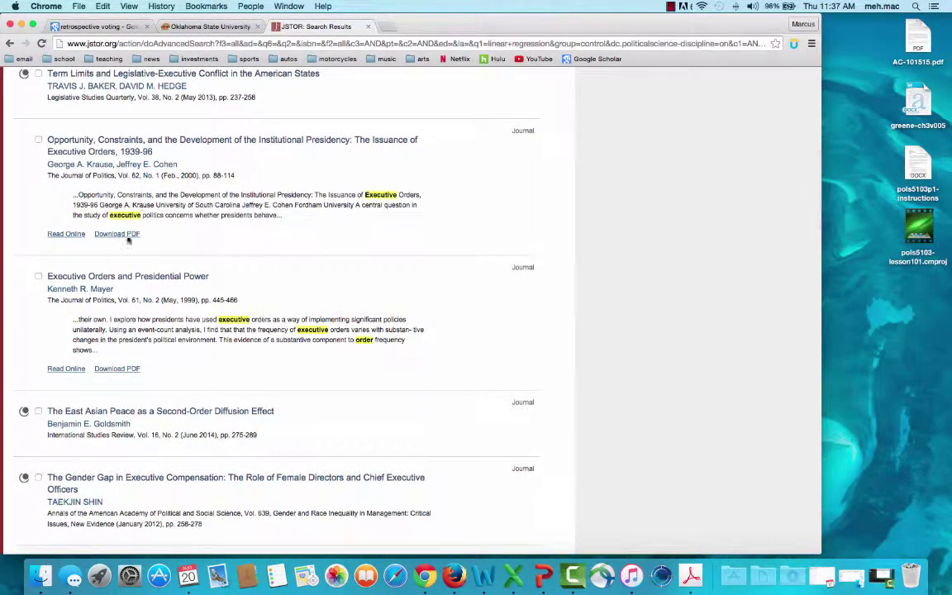
click(165, 281)
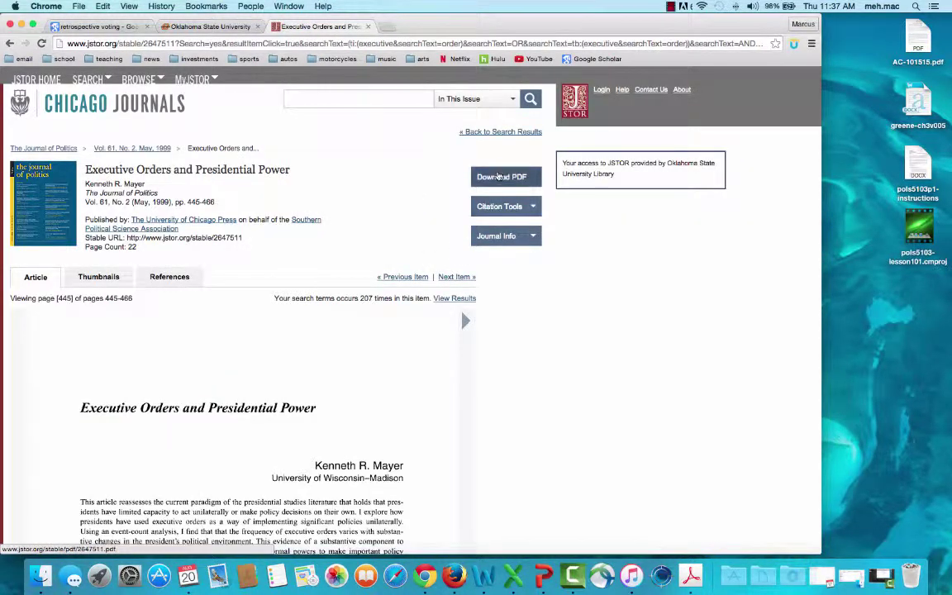
click(498, 176)
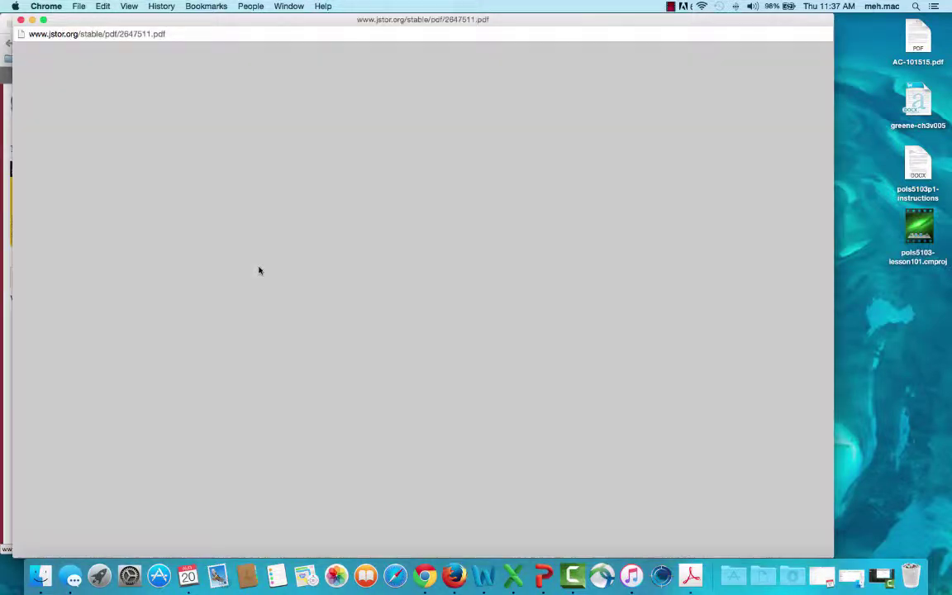
Step: Skim the abstract, introduction and literature discussion in the article's PDF, and close the PDF window
scroll(365, 271, down, 10)
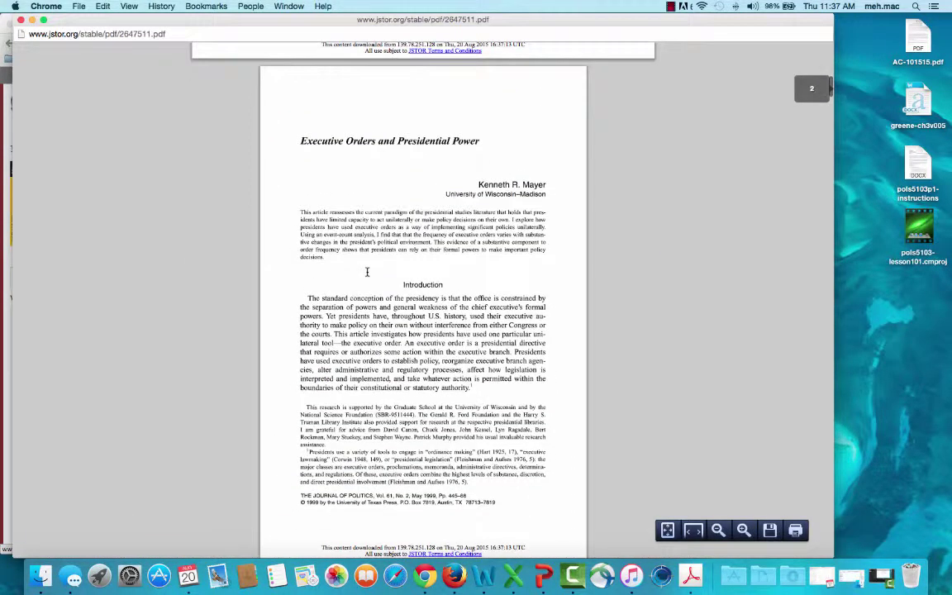
scroll(331, 211, down, 5)
scroll(331, 223, up, 8)
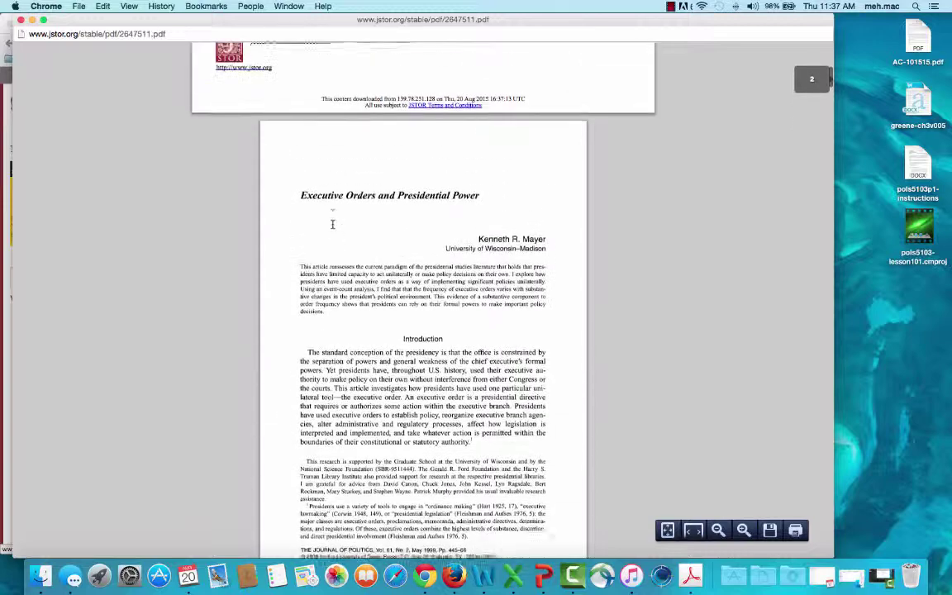
scroll(405, 322, down, 3)
scroll(393, 306, down, 10)
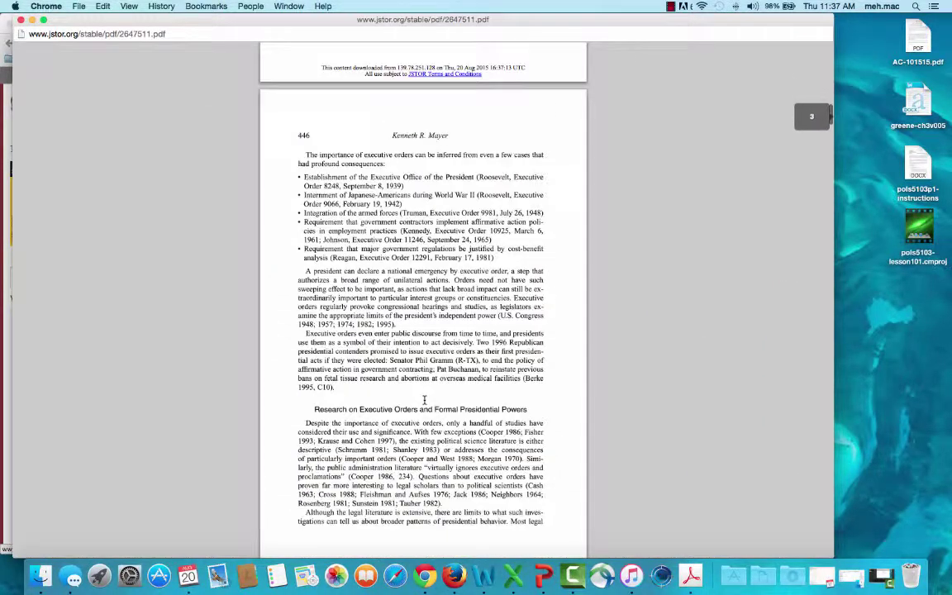
scroll(380, 339, down, 10)
scroll(376, 338, down, 2)
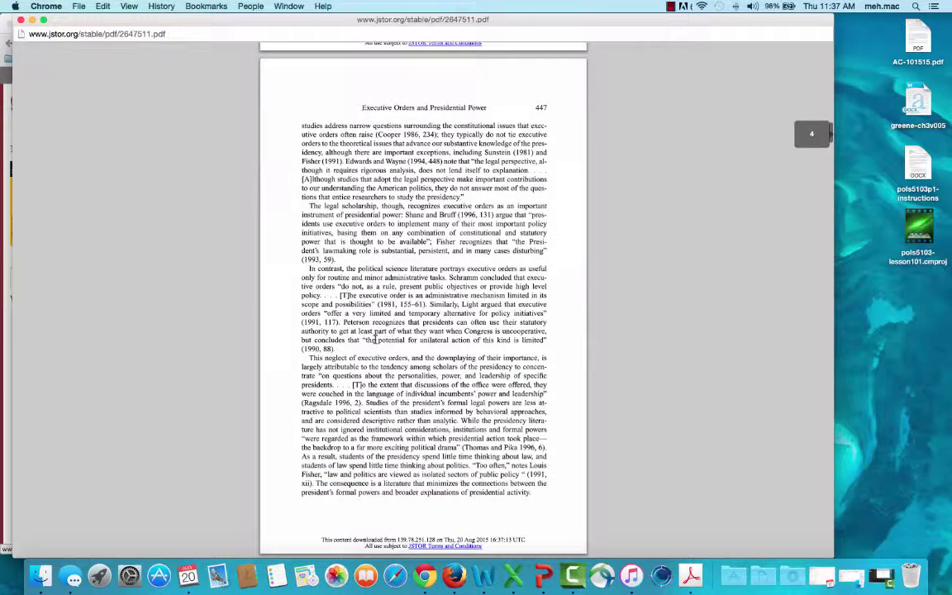
scroll(376, 339, down, 20)
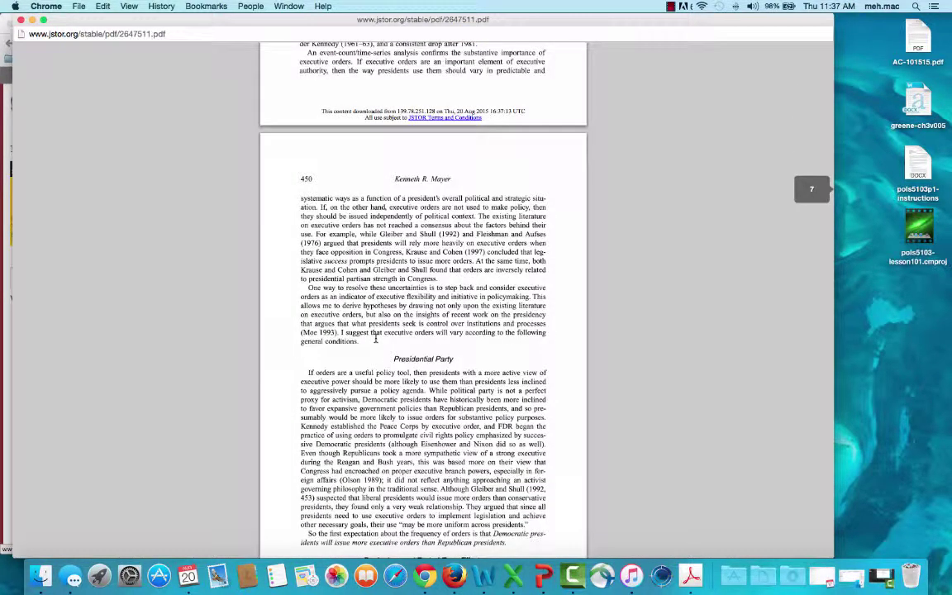
click(21, 20)
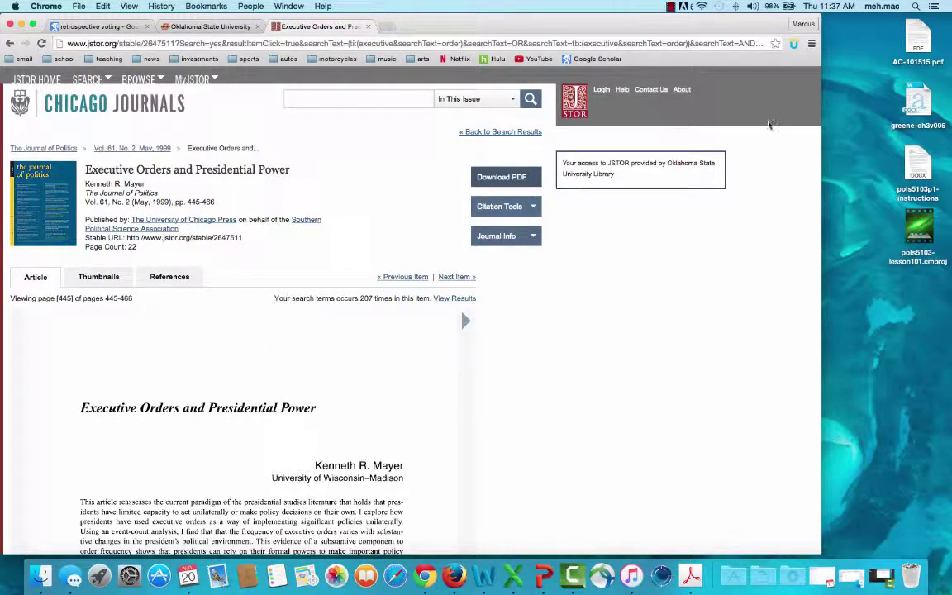